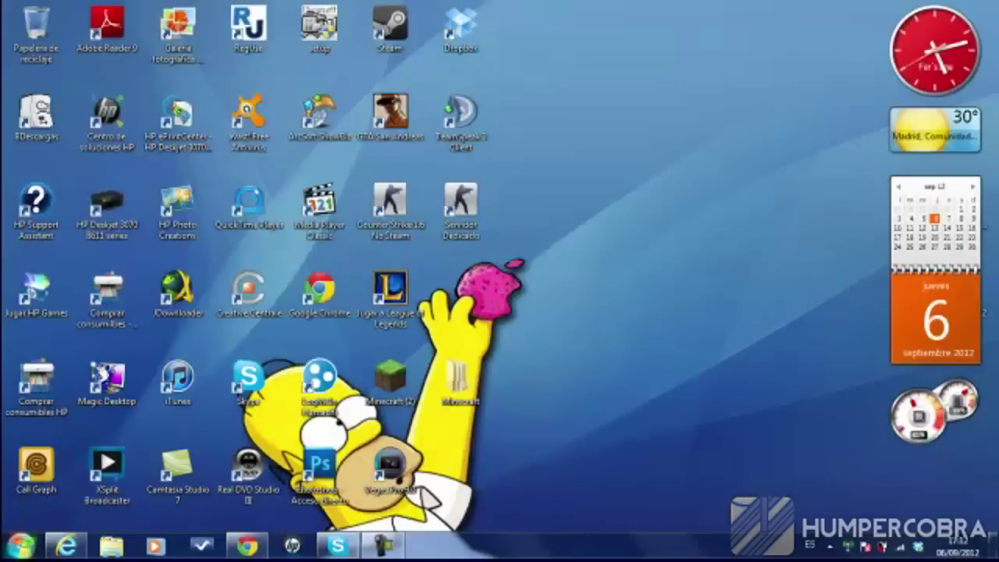
Check the Windows Firewall status in the Control Panel's System and Security section, and view the hidden notification-area icons.
left_click(21, 545)
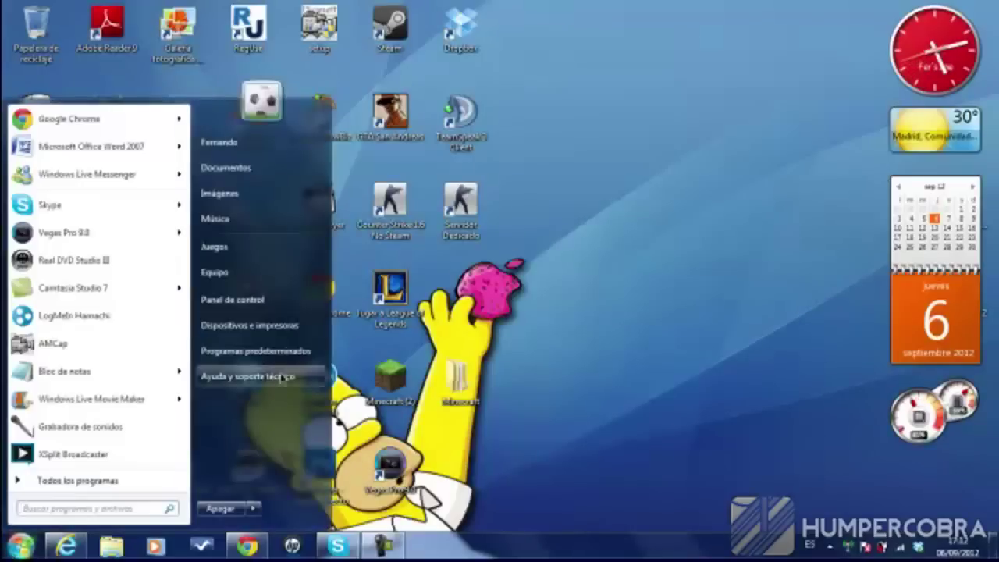
left_click(266, 300)
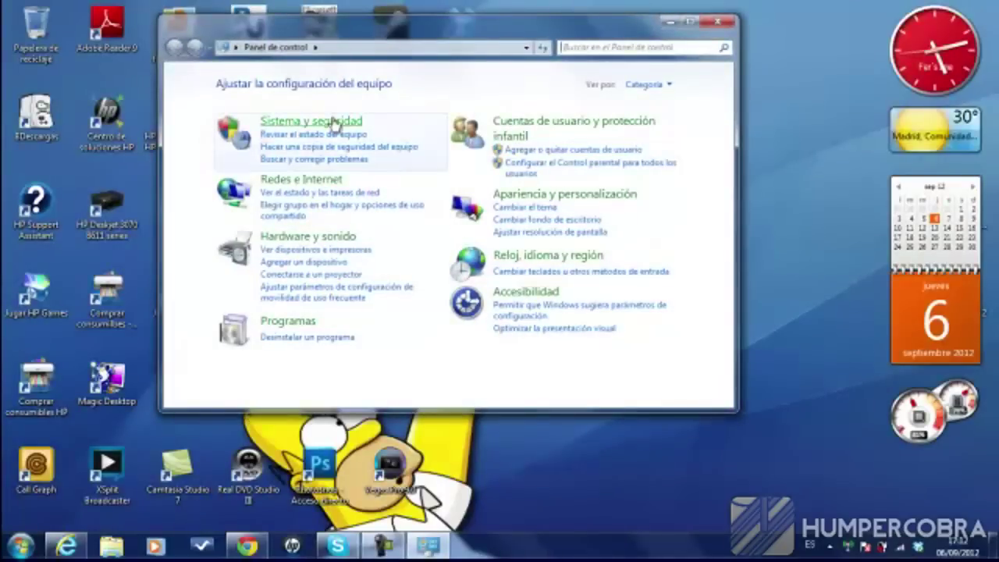
left_click(331, 124)
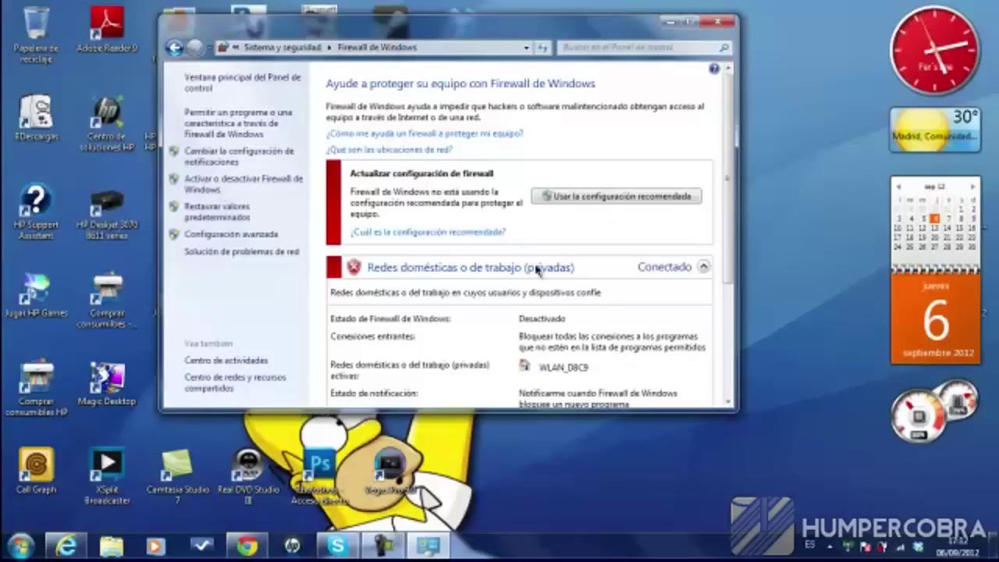
scroll(724, 176, "down", 2)
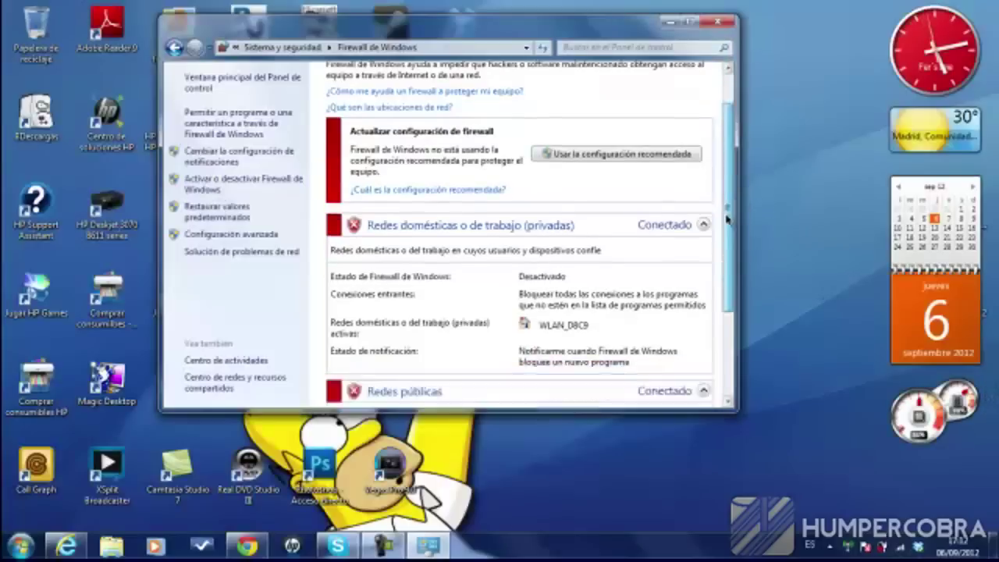
scroll(725, 176, "up", 2)
scroll(718, 168, "down", 2)
scroll(706, 218, "up", 1)
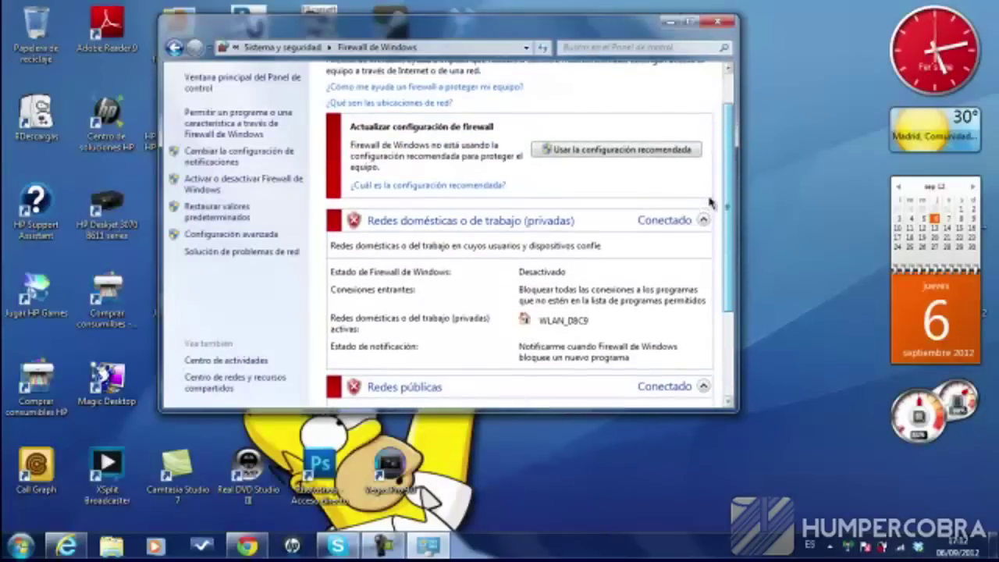
left_click(720, 22)
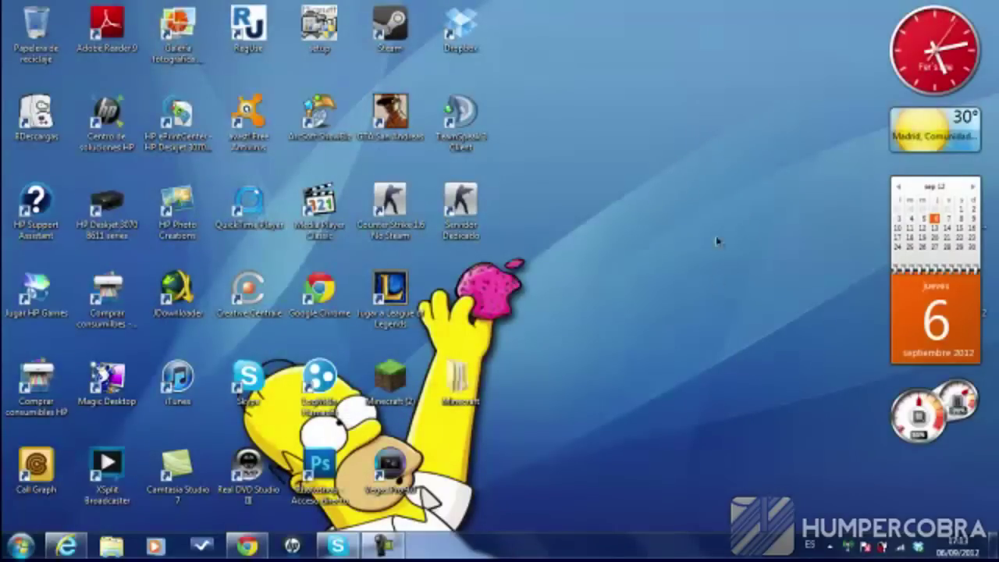
left_click(829, 547)
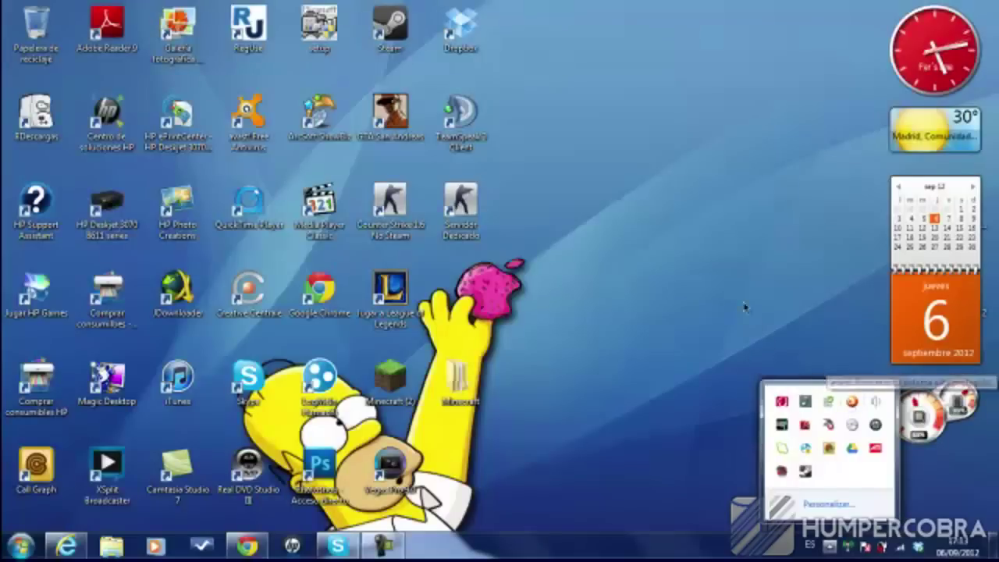
left_click(740, 278)
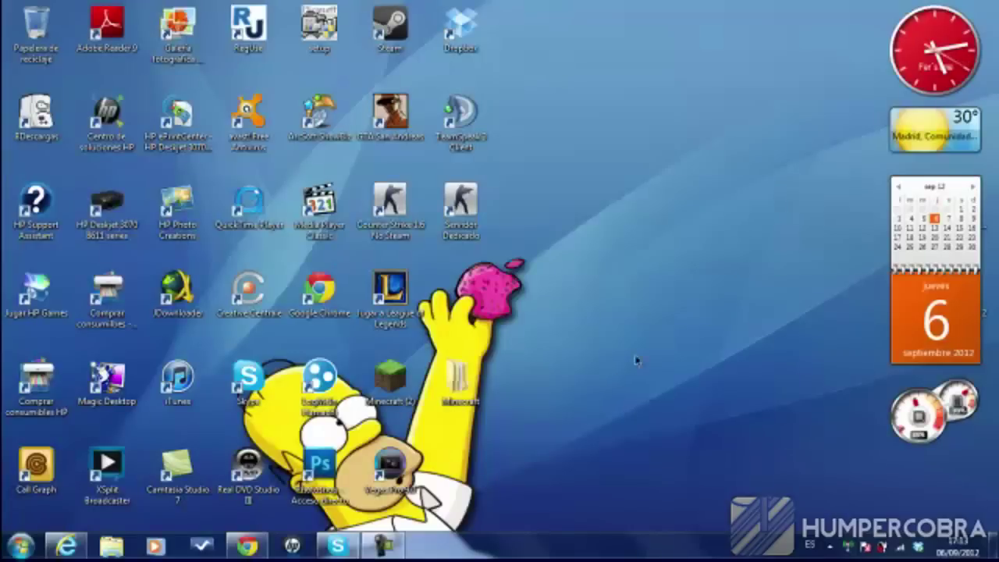
Switch to Chrome and download Minecraft_Server.exe from the Multiplayer Server section of the minecraft.net download page.
left_click(248, 547)
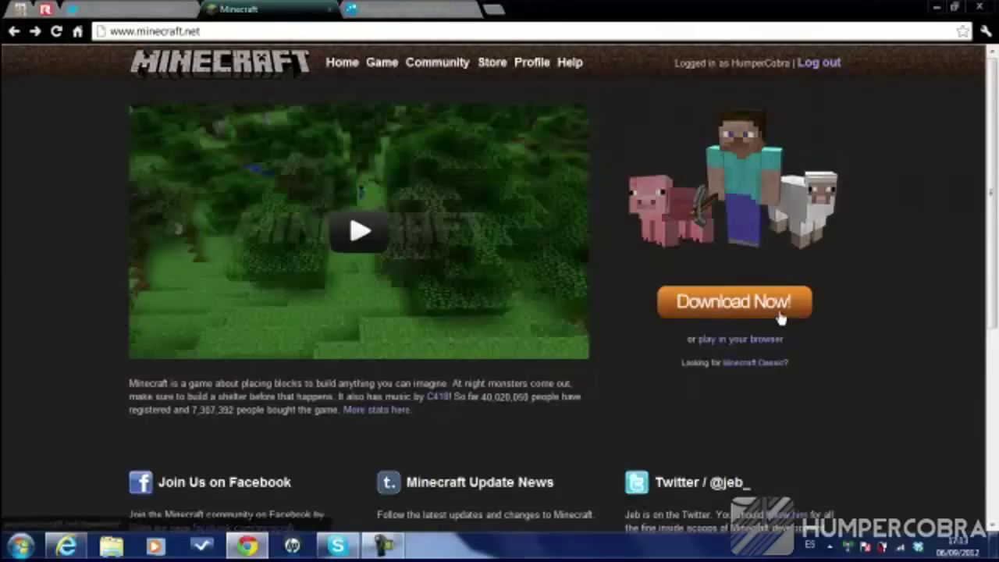
left_click(756, 322)
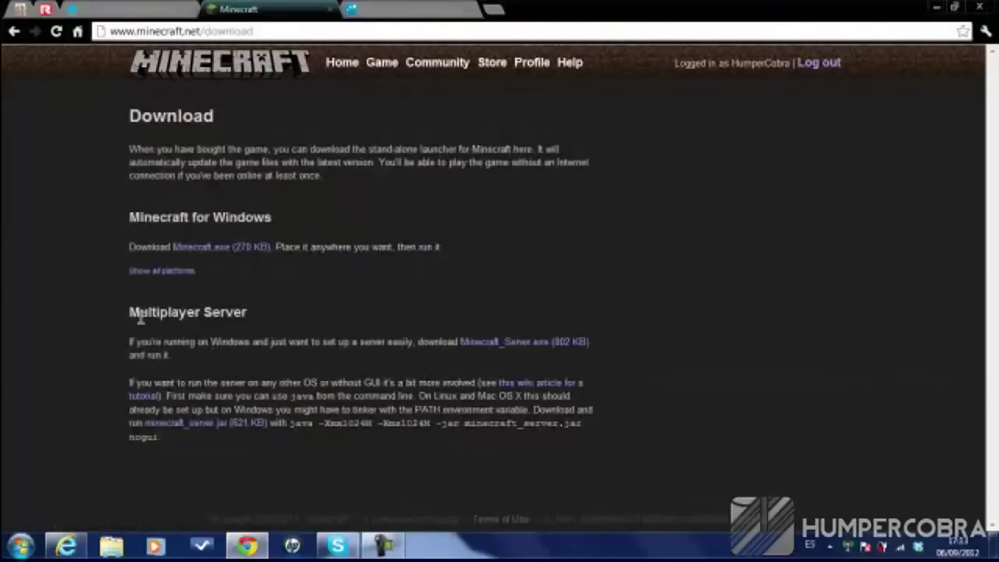
left_click_drag(131, 312, 250, 312)
left_click(284, 321)
left_click_drag(210, 344, 306, 317)
left_click(310, 318)
left_click(524, 343)
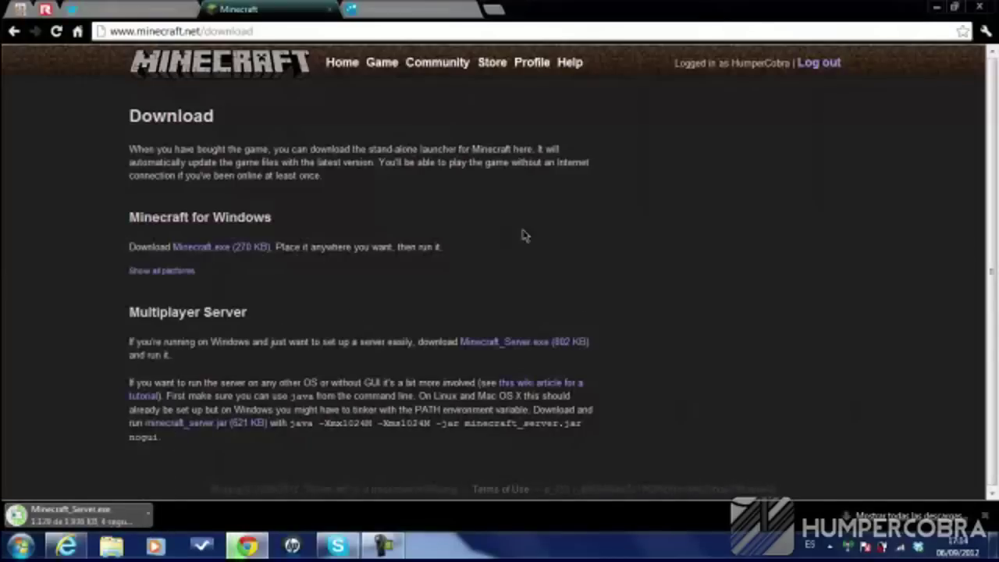
Accept the export regulations notice on the LogMeIn Hamachi download page and download the unmanaged version.
left_click(422, 9)
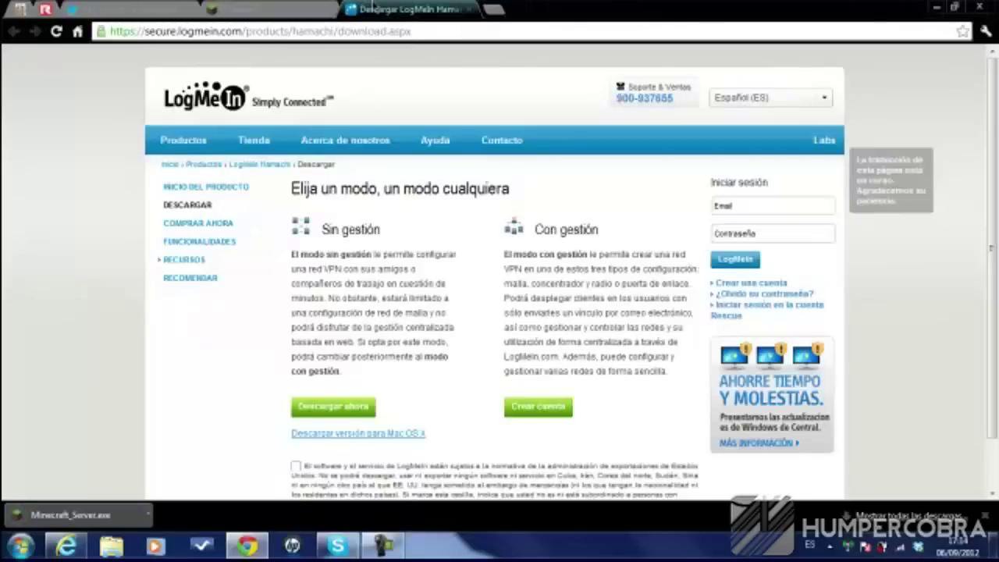
scroll(311, 367, "down", 1)
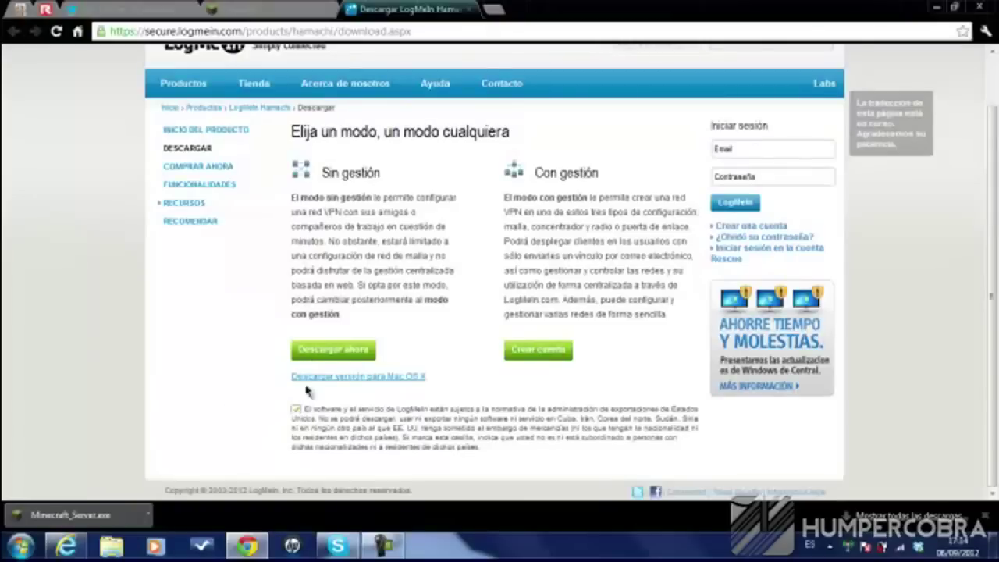
left_click(323, 358)
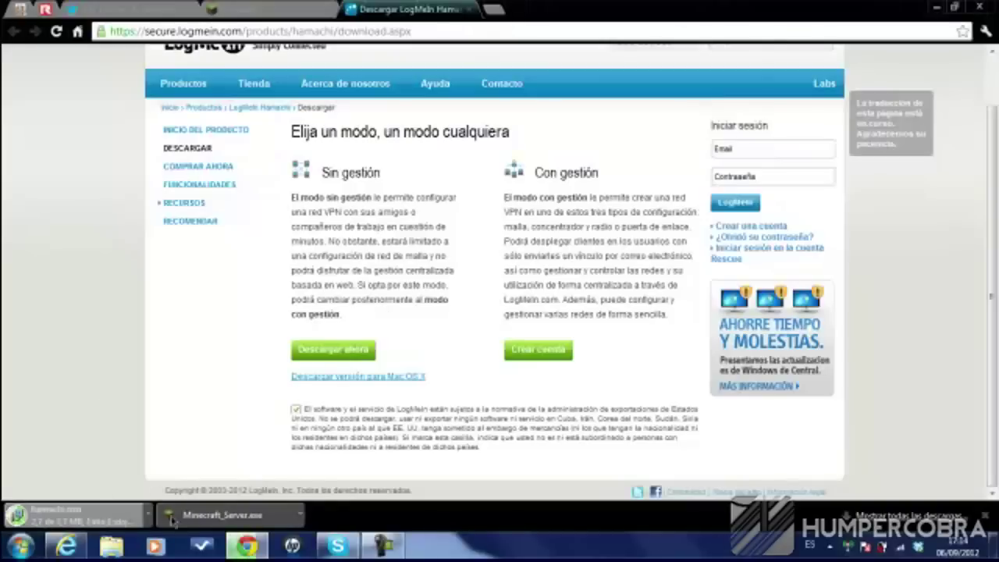
Place the downloaded hamachi.msi and Minecraft_Server.exe from the browser's download list on the desktop, and close the browser.
left_click(905, 515)
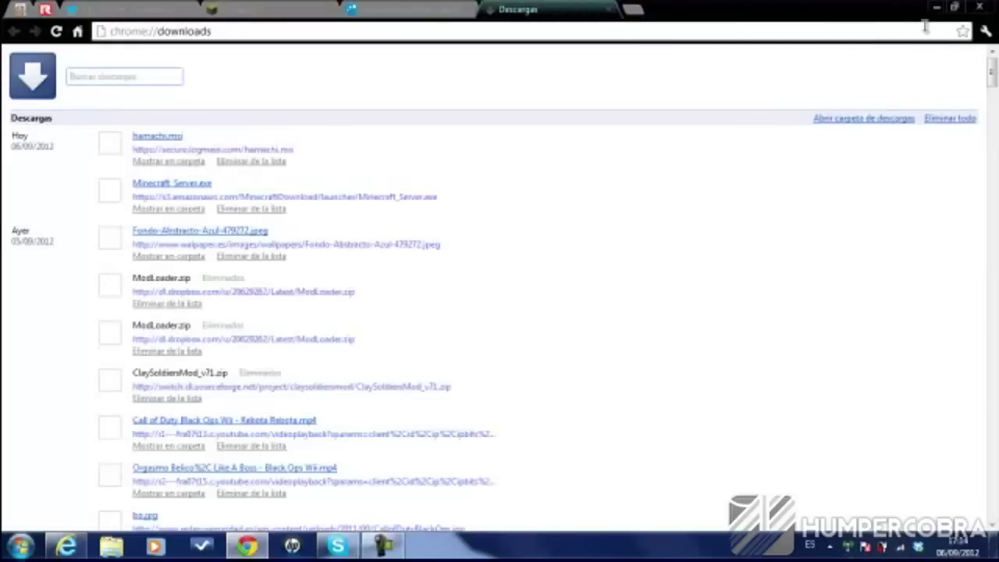
left_click(955, 6)
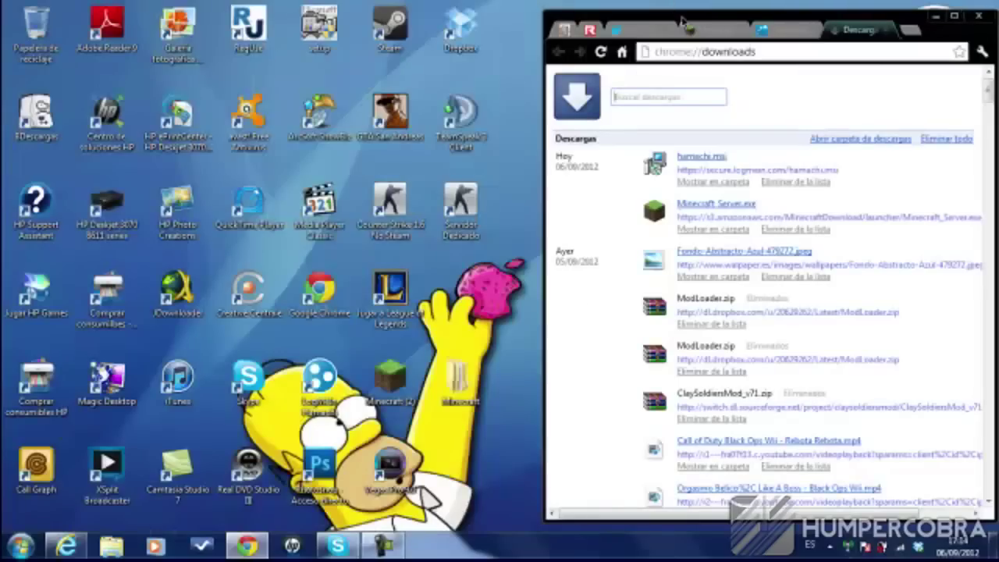
left_click_drag(668, 14, 234, 0)
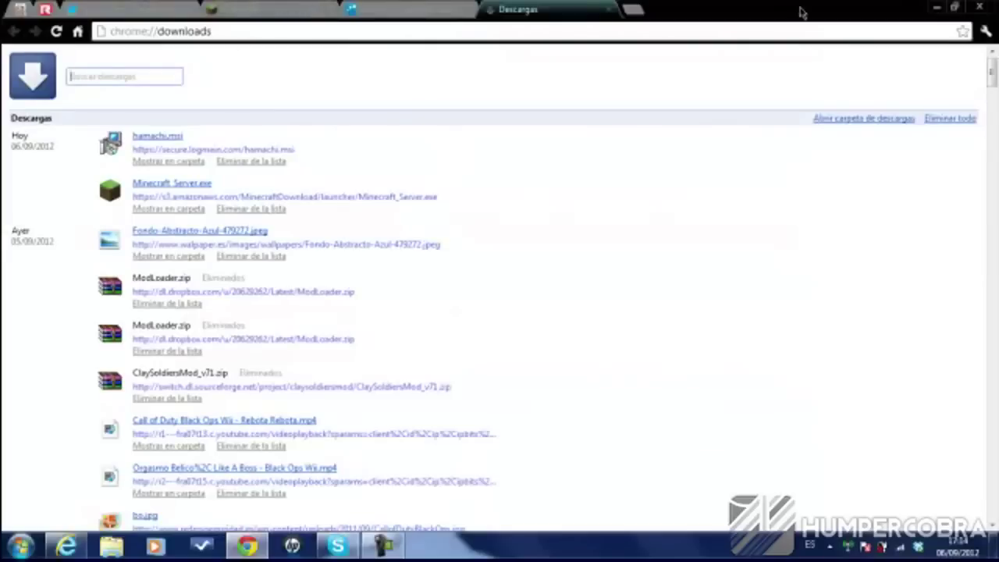
left_click(954, 6)
left_click_drag(709, 9, 146, 8)
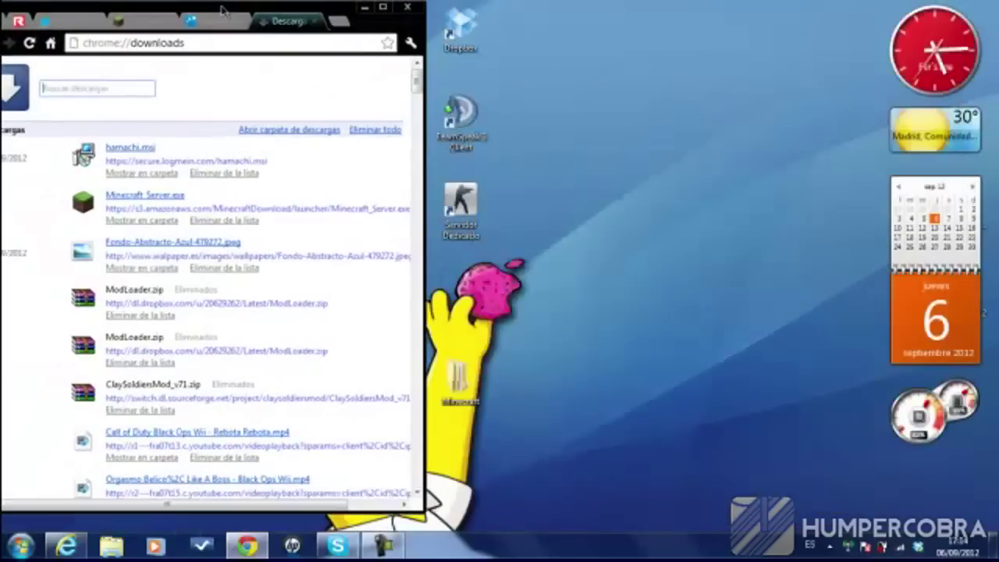
left_click_drag(141, 152, 596, 125)
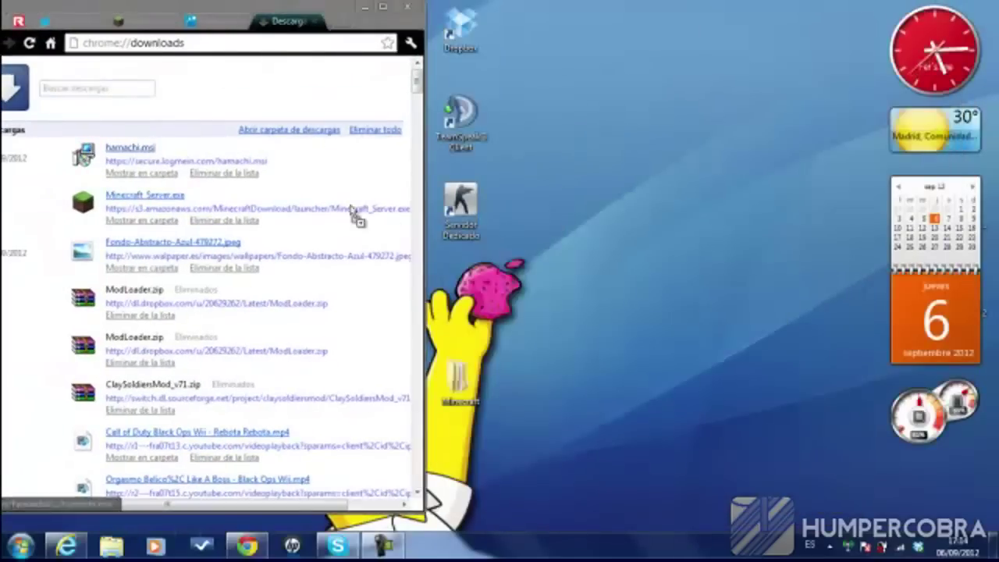
left_click_drag(123, 196, 416, 67)
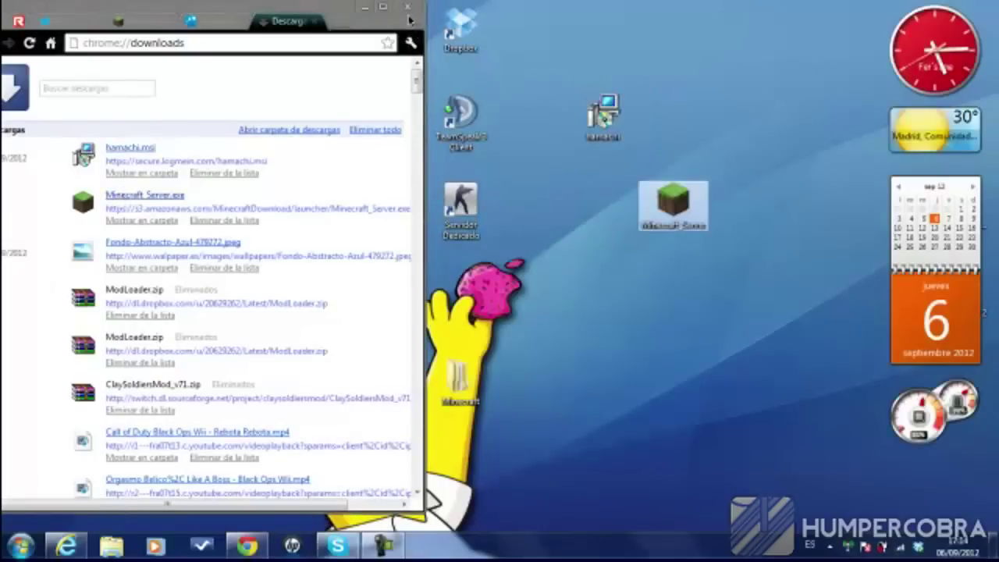
left_click(407, 7)
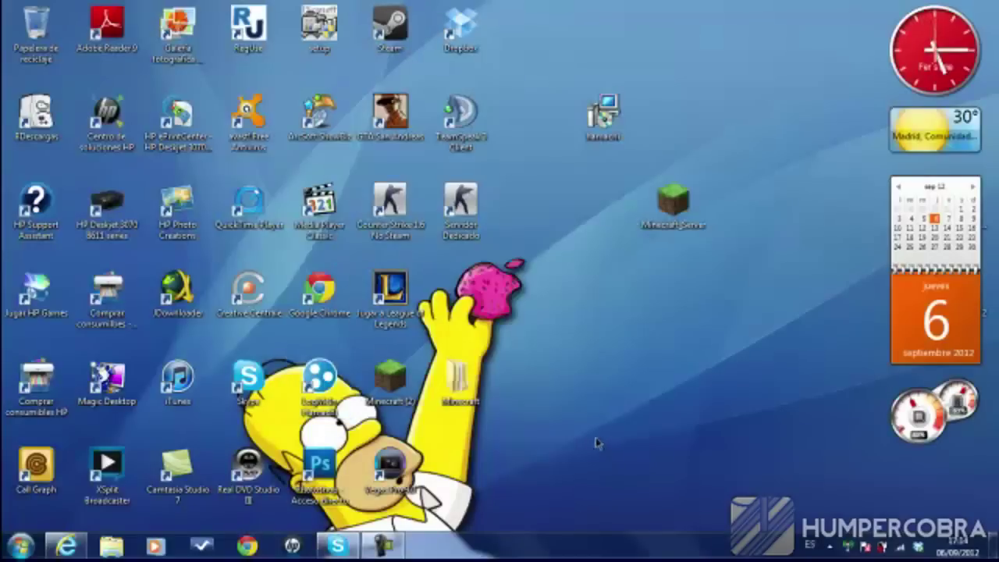
Move the hamachi installer from the desktop to the Recycle Bin.
right_click(576, 109)
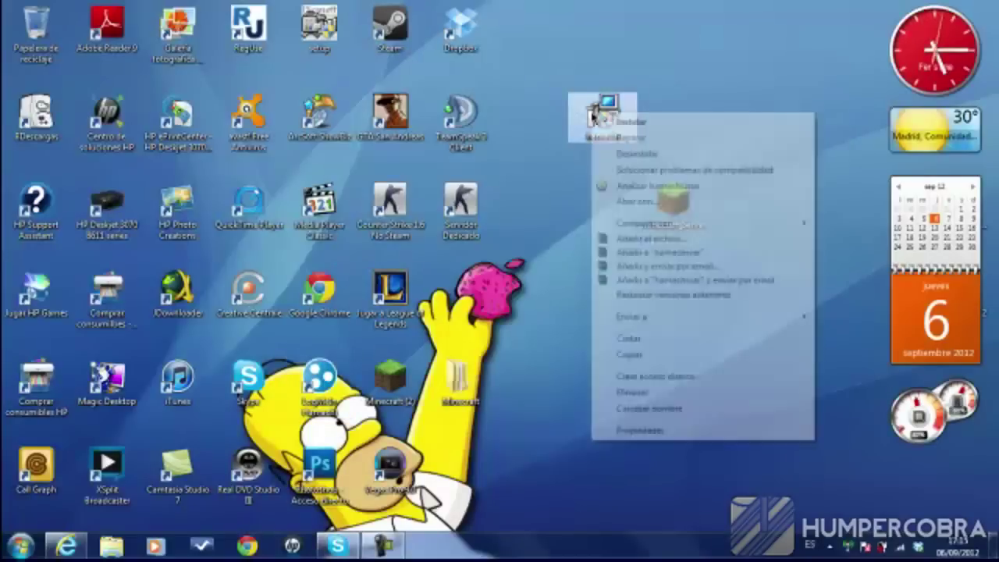
left_click(581, 118)
left_click_drag(580, 118, 35, 25)
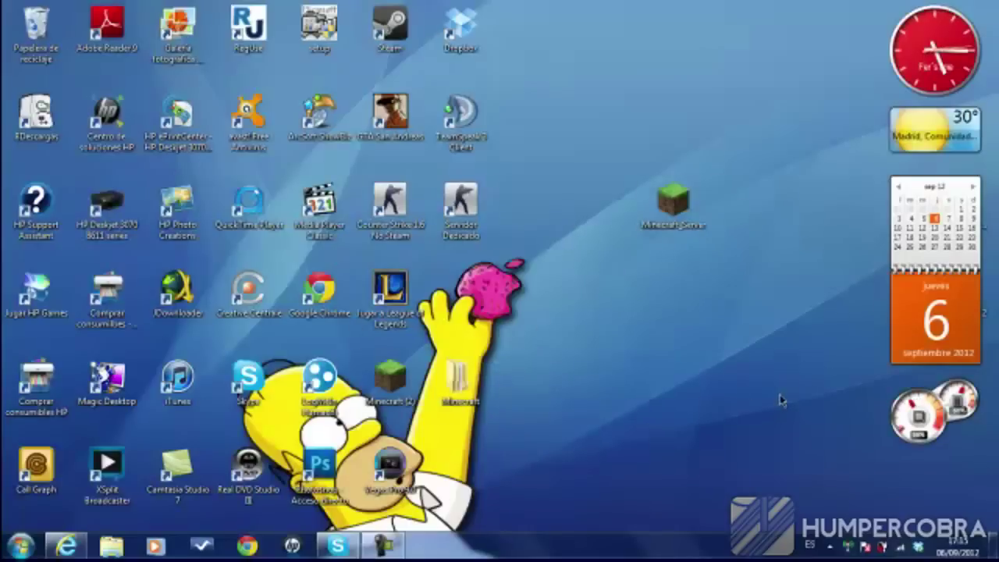
Launch LogMeIn Hamachi from the desktop and minimize its window.
double_click(322, 379)
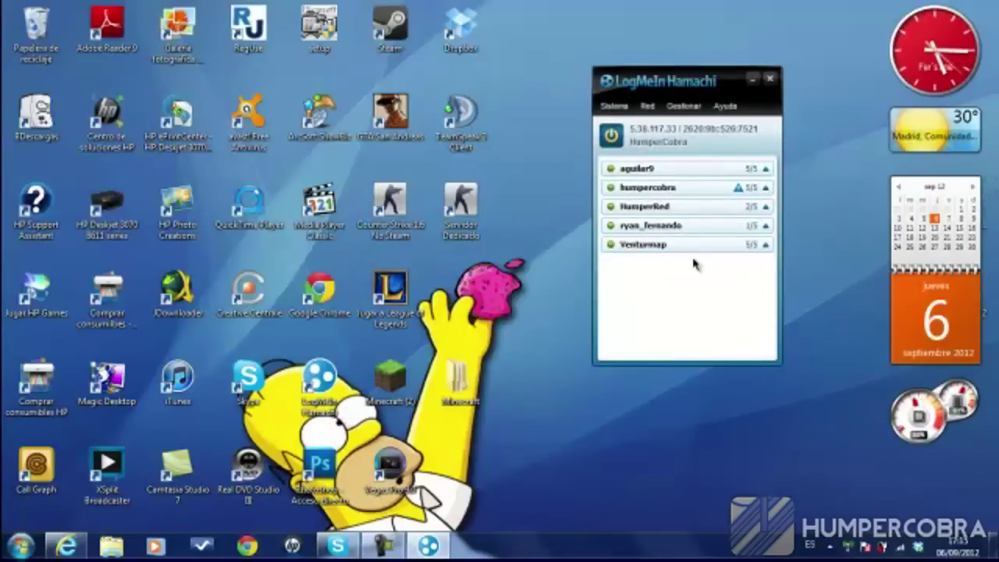
left_click(752, 82)
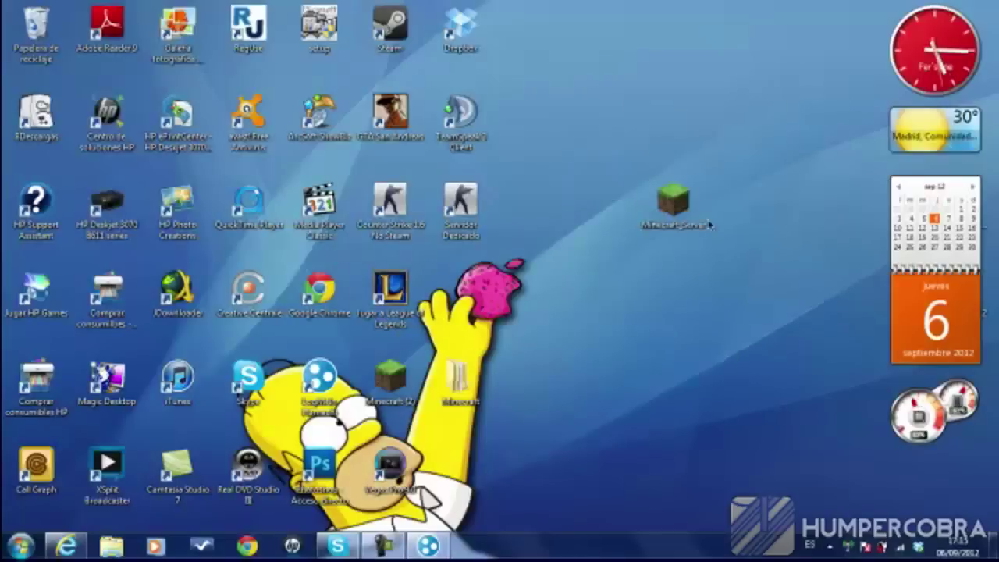
Move the Minecraft_Server icon one row up on the desktop.
left_click_drag(671, 215, 647, 263)
left_click_drag(761, 162, 671, 125)
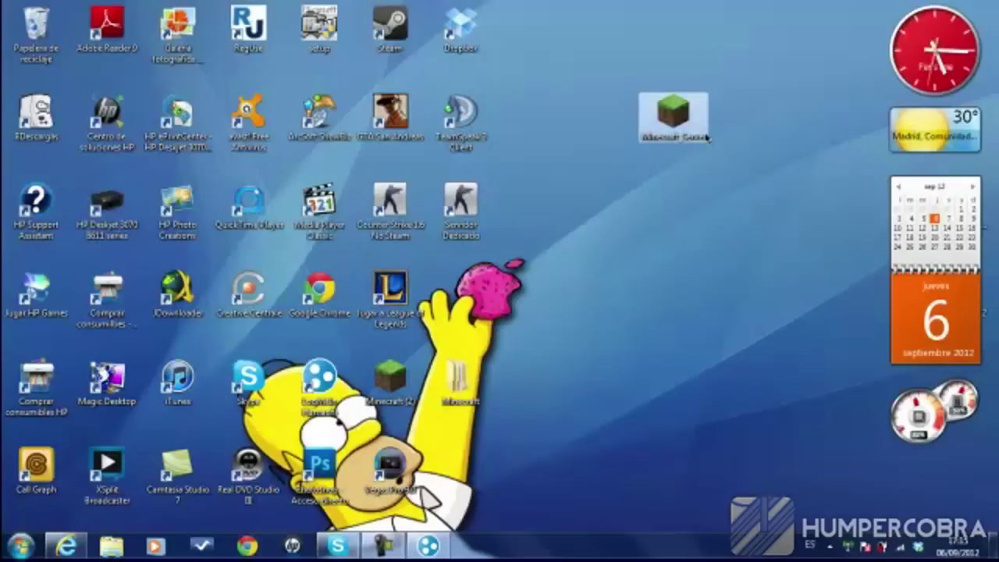
right_click(630, 308)
left_click(522, 408)
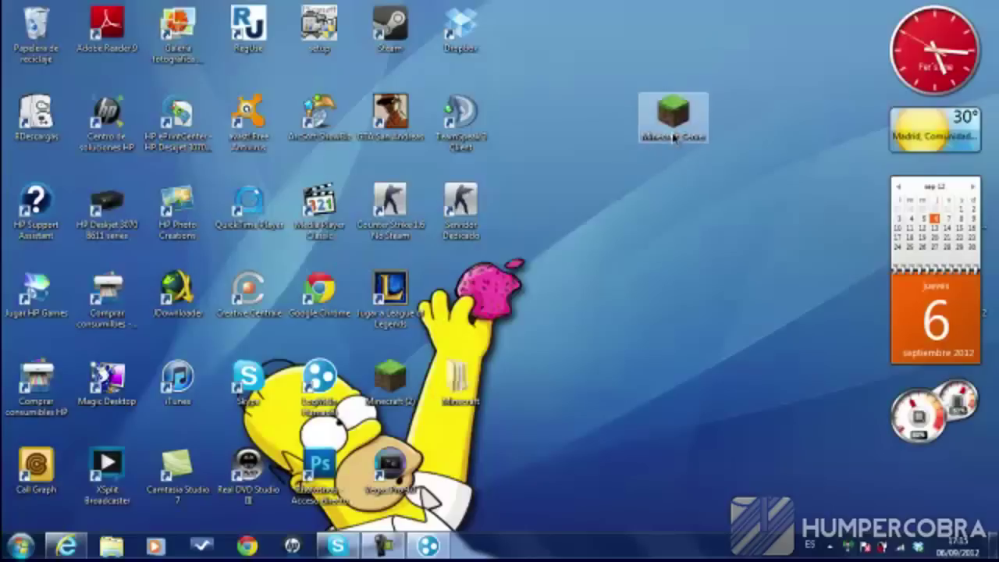
Create a folder with the default name on the desktop, move Minecraft_Server into it and check the folder's contents.
right_click(674, 185)
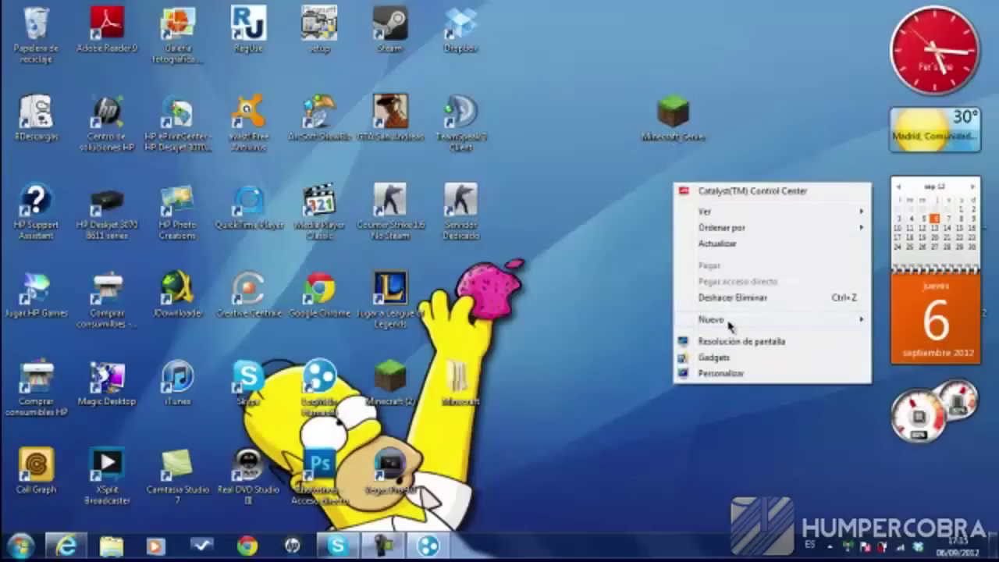
mouse_move(730, 322)
left_click(618, 328)
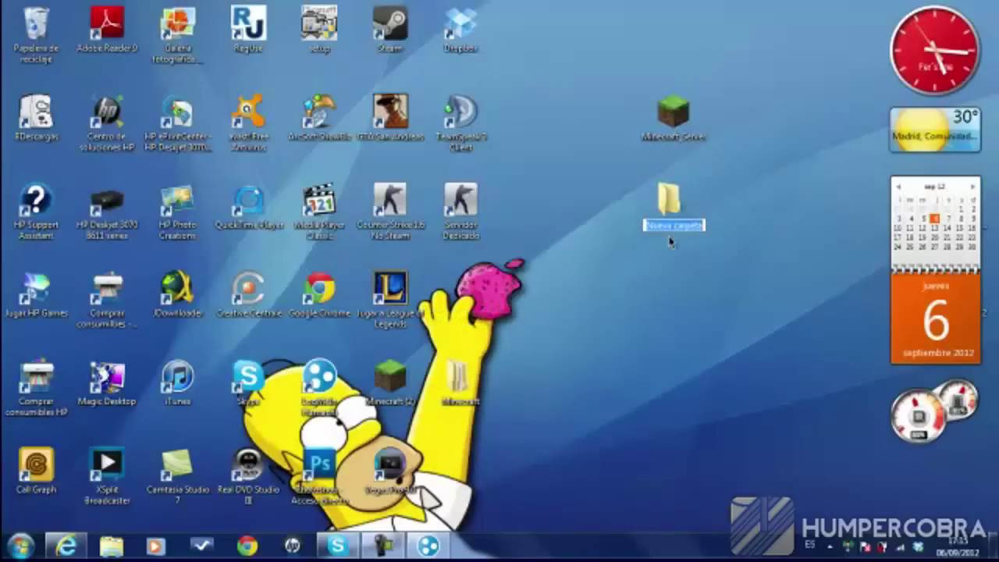
key("Return")
left_click_drag(673, 113, 676, 207)
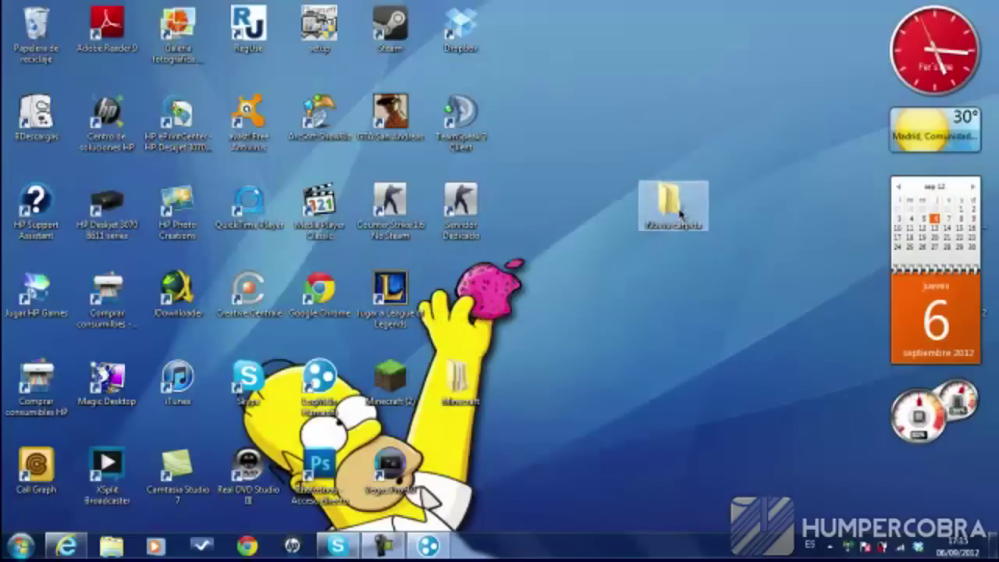
double_click(677, 210)
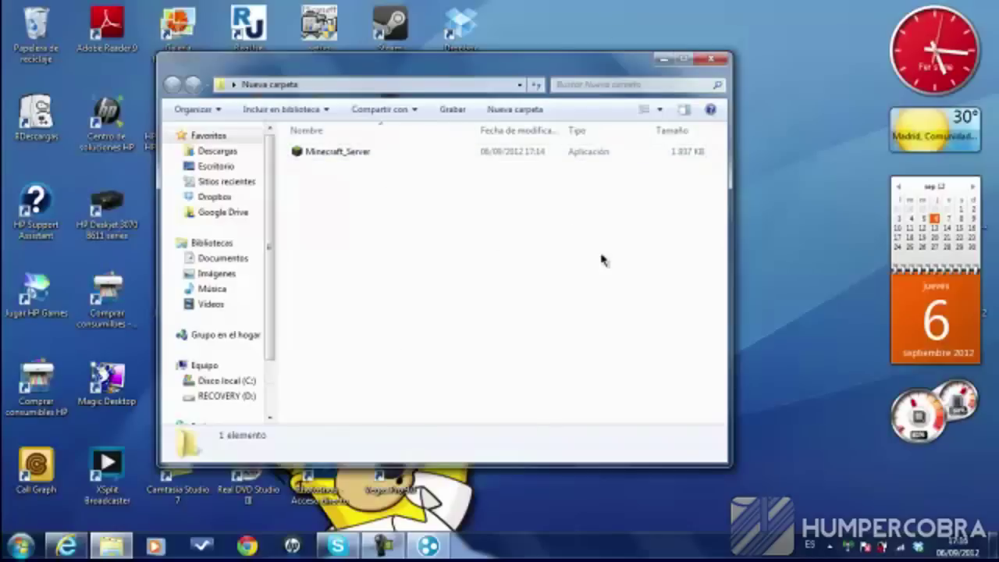
left_click(663, 61)
View the files of the existing Minecraft_Server folder inside the desktop's Minecraft folder, and minimize the window.
double_click(400, 250)
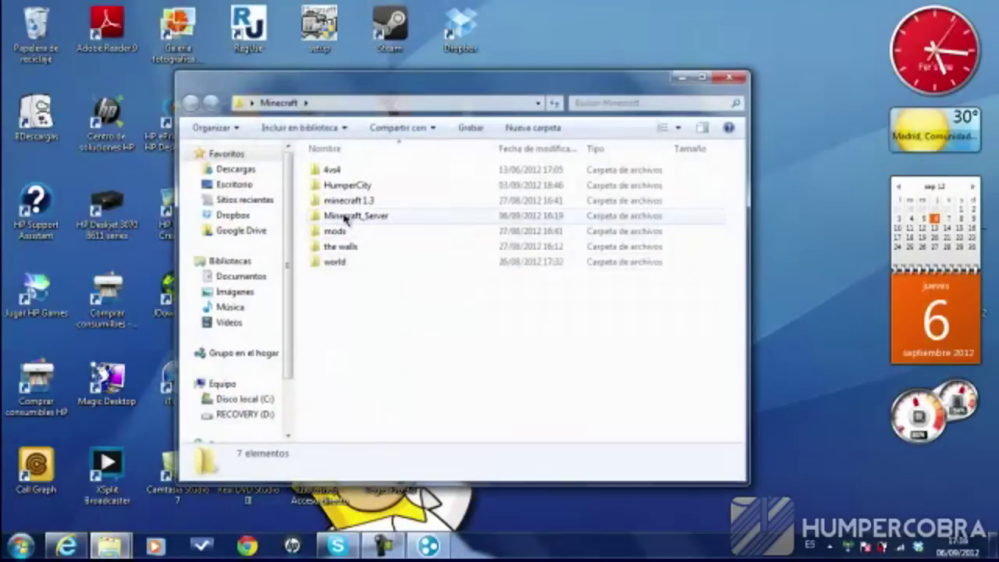
double_click(345, 219)
left_click(350, 220)
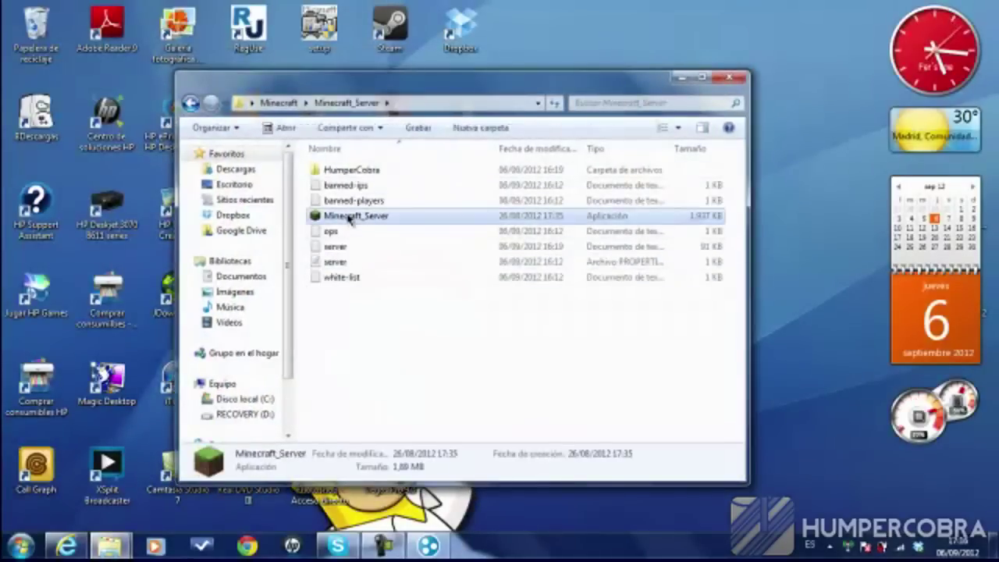
double_click(350, 219)
left_click(540, 286)
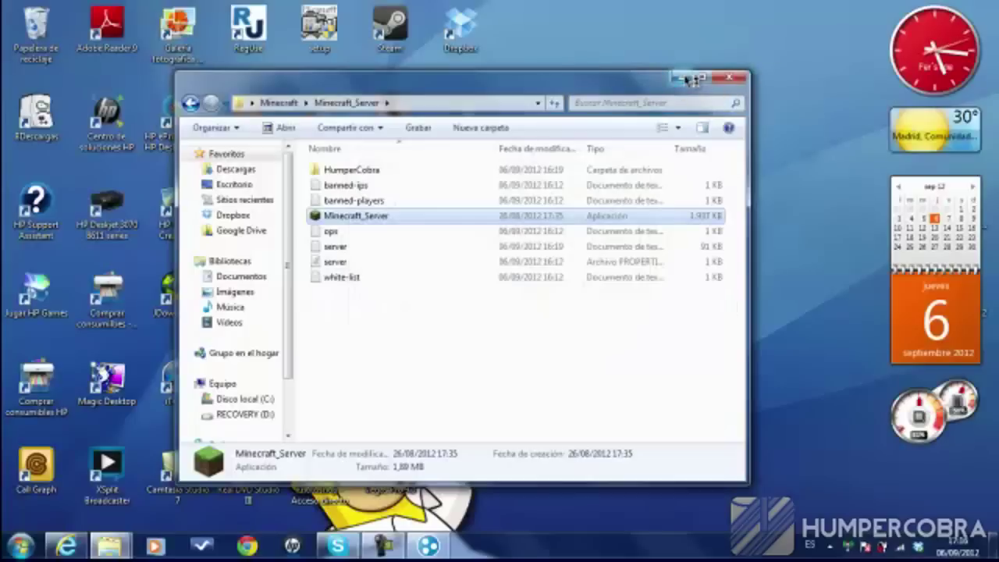
left_click(680, 78)
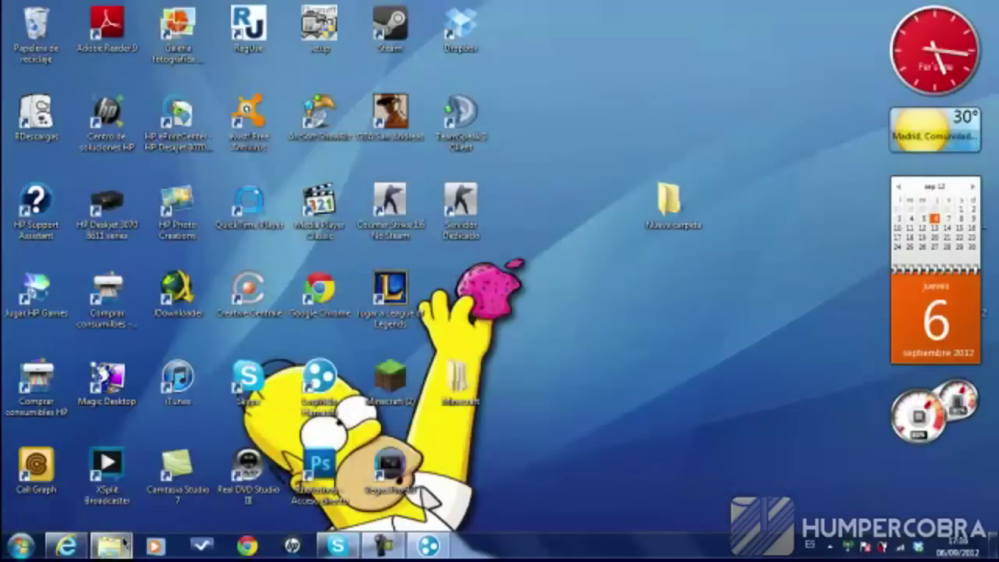
Run the Minecraft server until its log reports Done, and close the server window.
mouse_move(119, 550)
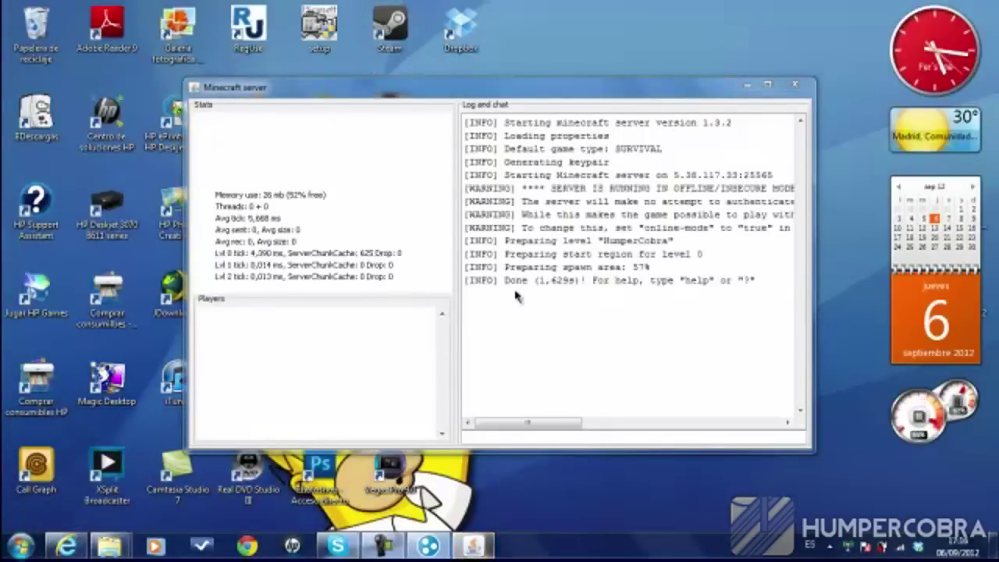
left_click_drag(506, 281, 535, 283)
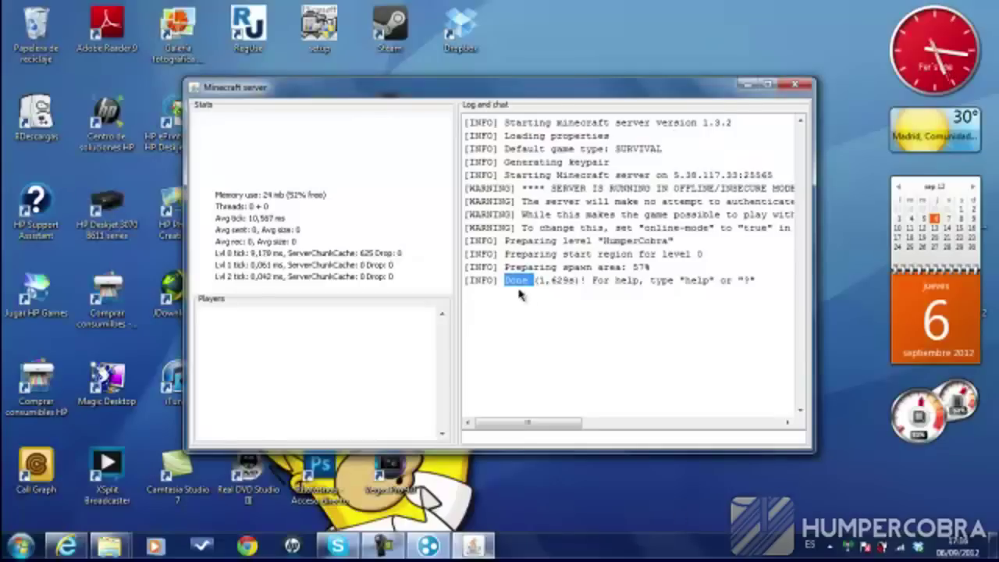
left_click(796, 85)
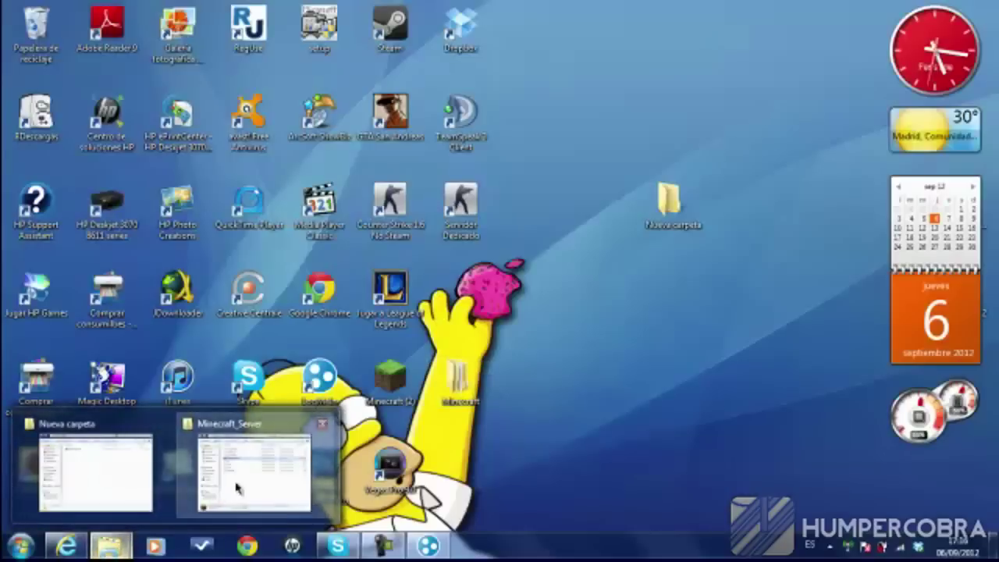
Open the server PROPERTIES file from the Minecraft_Server folder in Notepad and maximize its window.
left_click(254, 469)
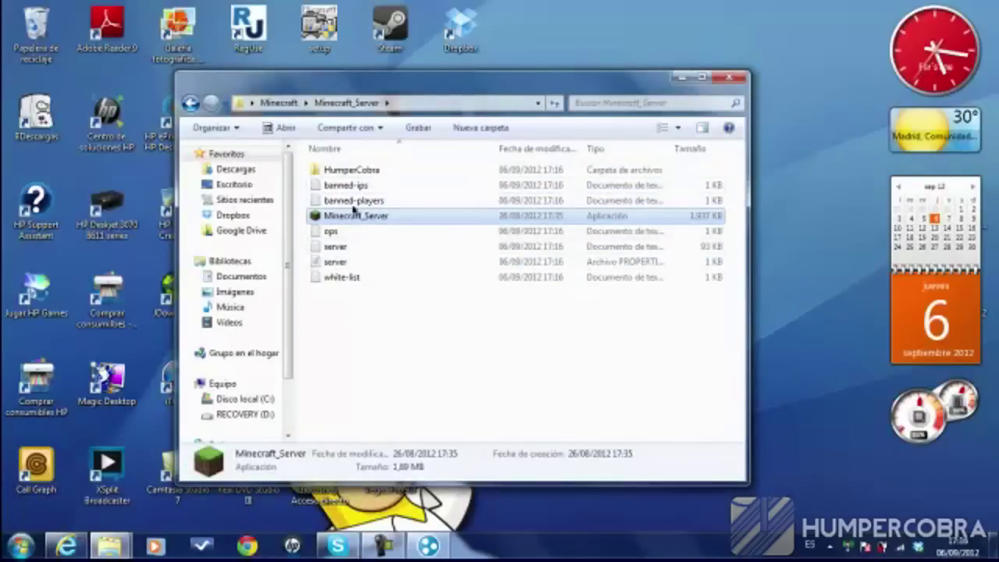
left_click(344, 173)
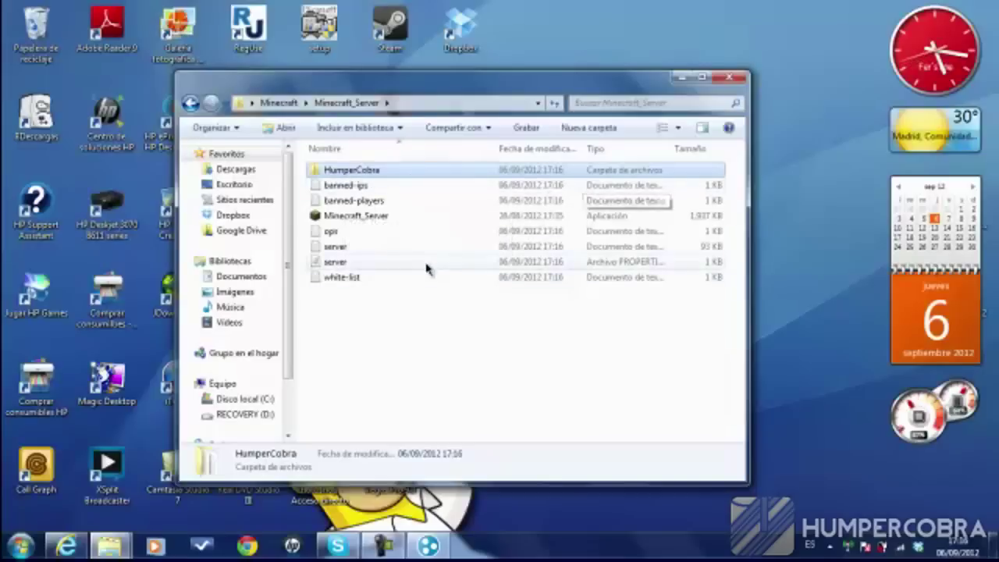
left_click(353, 316)
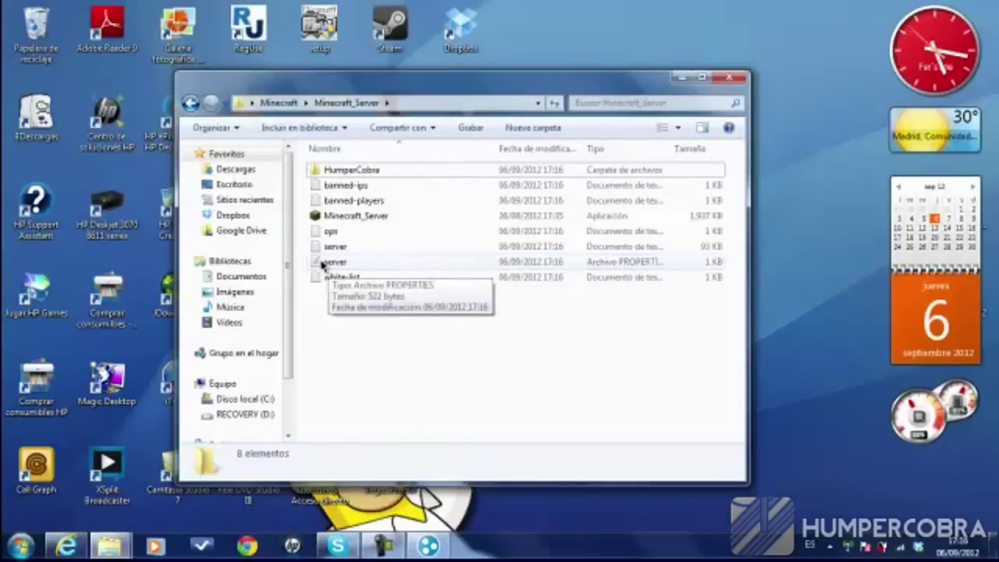
right_click(334, 264)
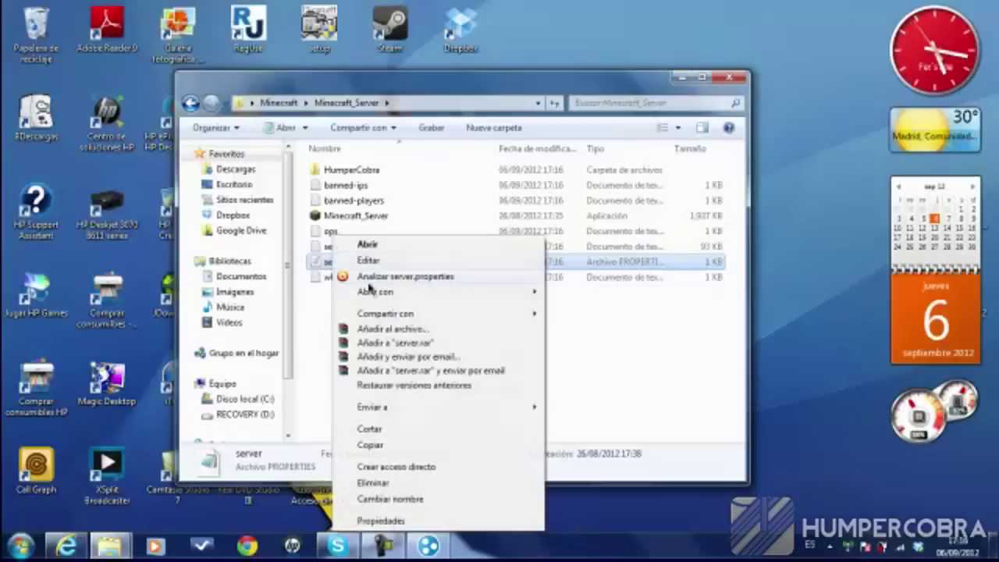
mouse_move(463, 290)
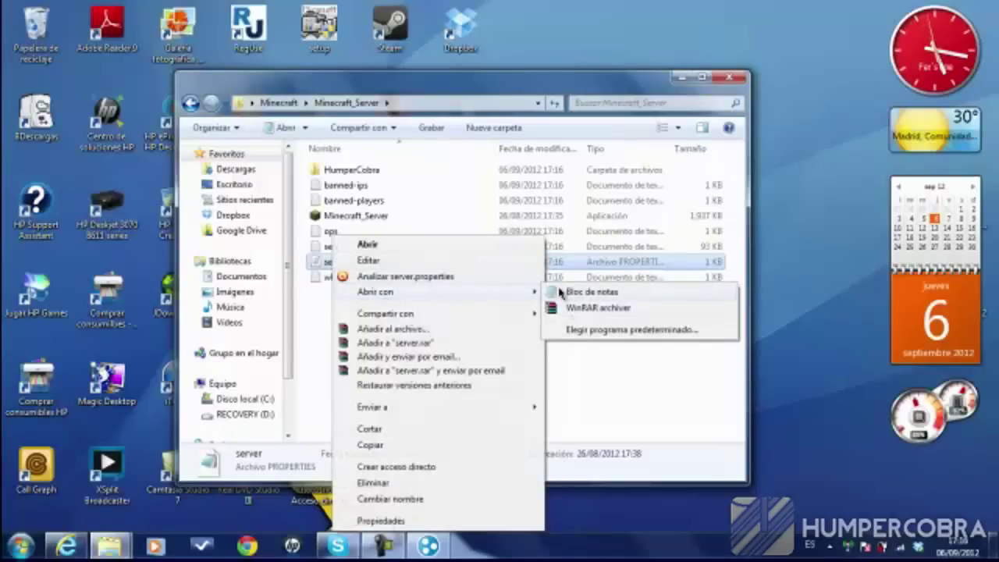
left_click(580, 356)
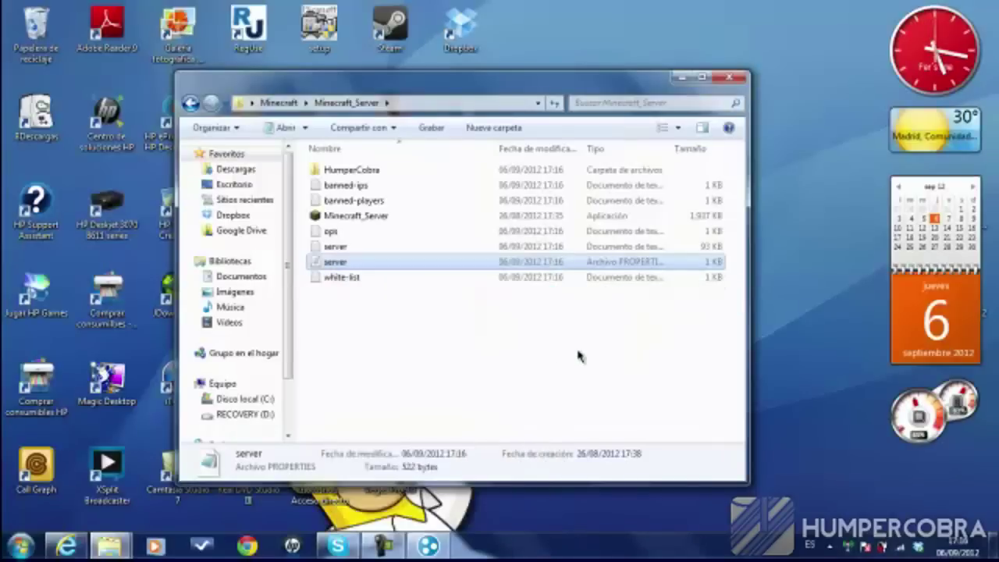
double_click(372, 264)
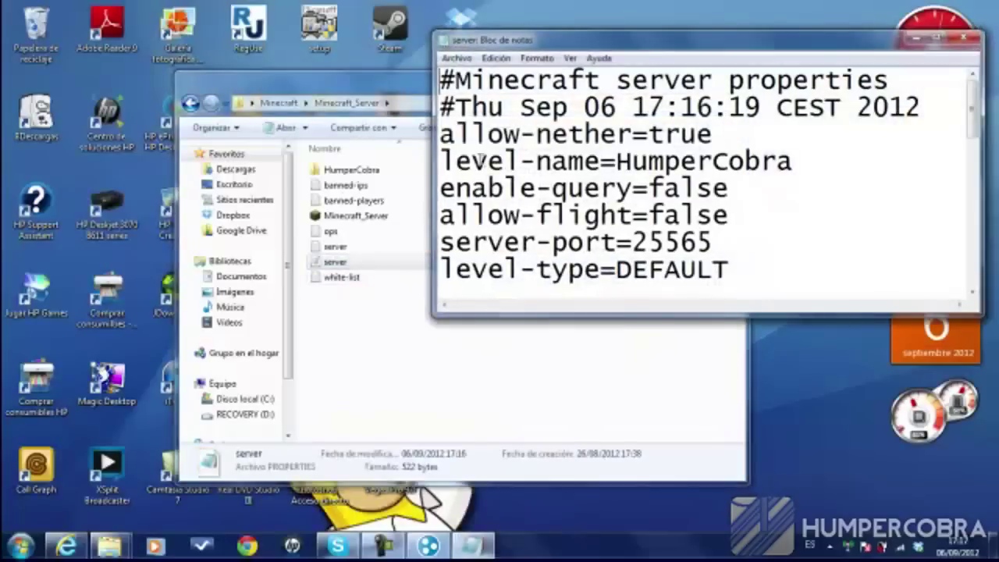
double_click(531, 41)
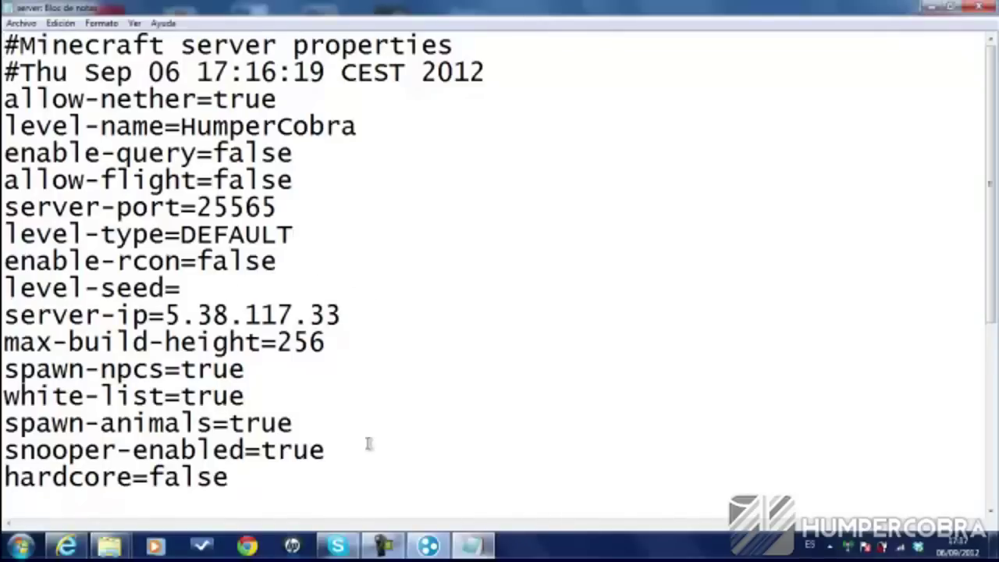
Switch to LogMeIn Hamachi and view the humpercobra network's members and the options for creating or joining a network.
left_click(430, 546)
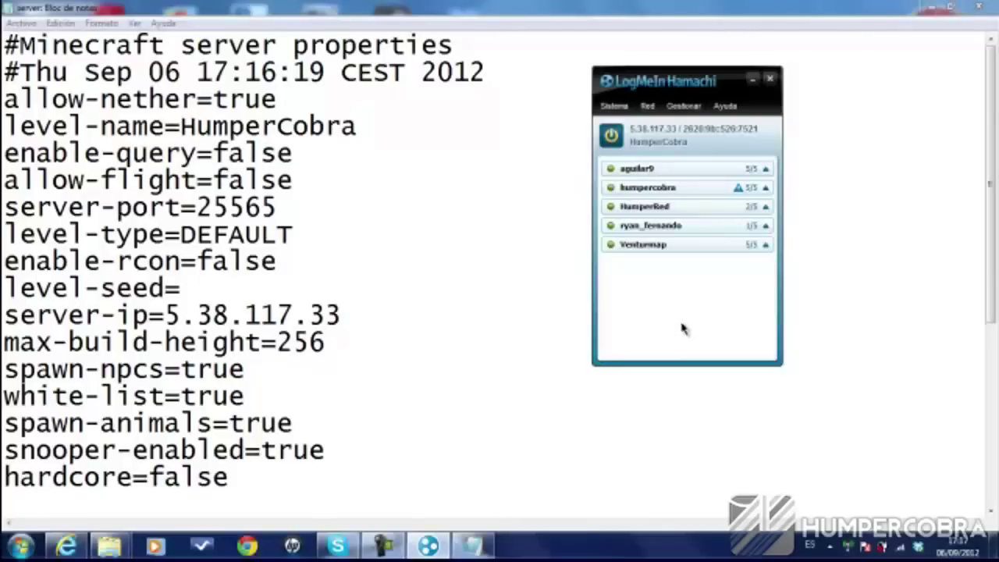
left_click(765, 188)
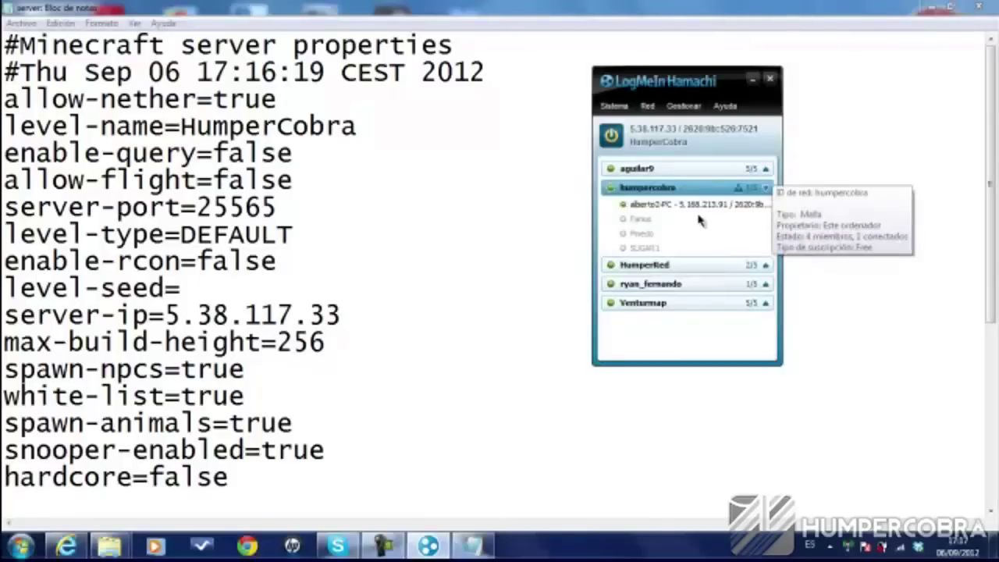
left_click(647, 106)
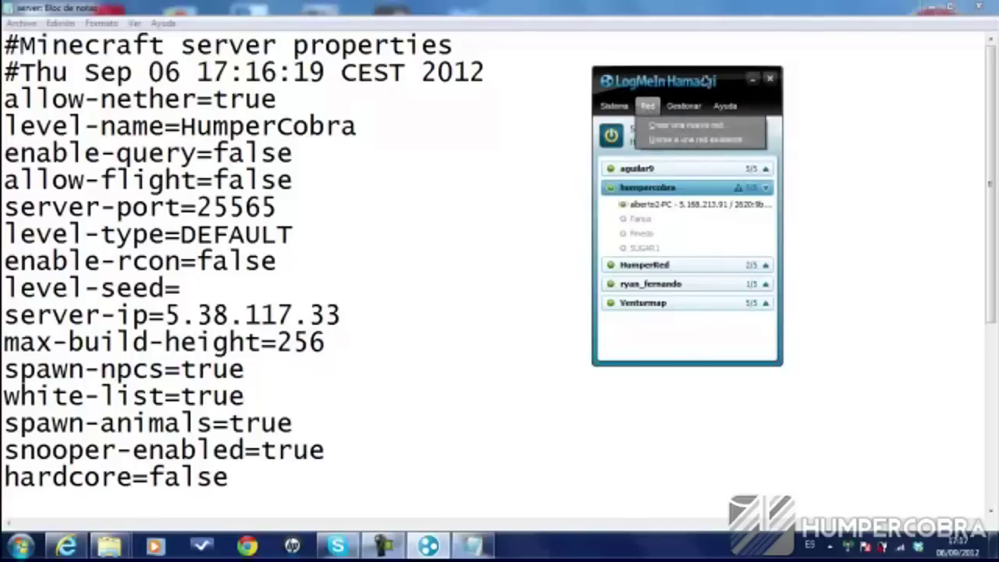
left_click(707, 81)
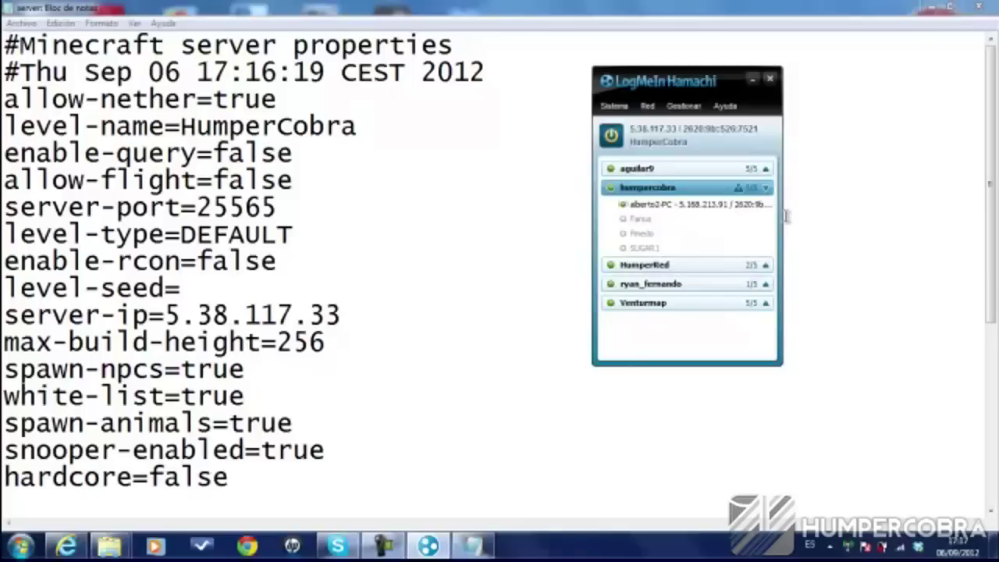
left_click(767, 189)
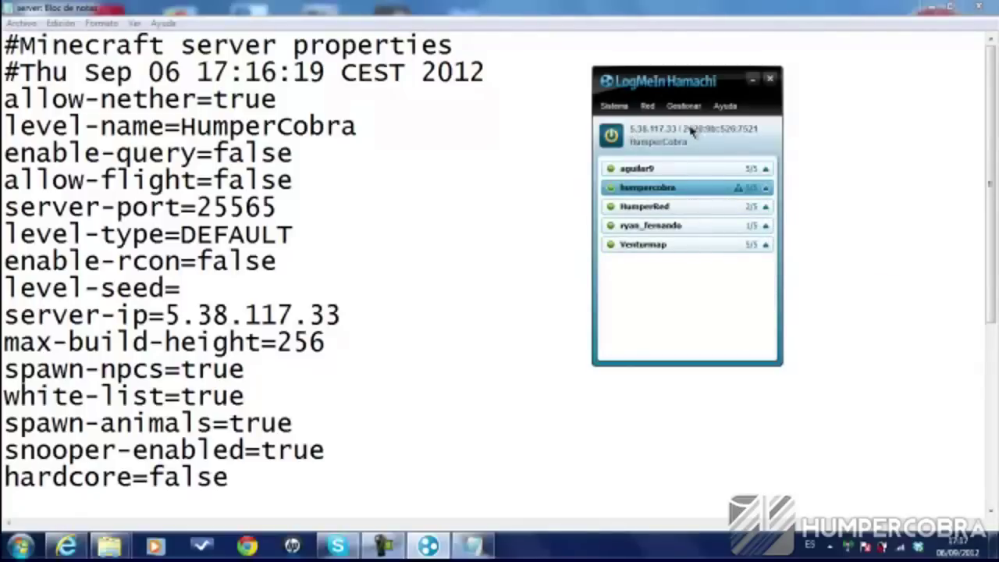
Copy this computer's IPv4 address from Hamachi and check the server-ip value in the server properties file.
right_click(644, 131)
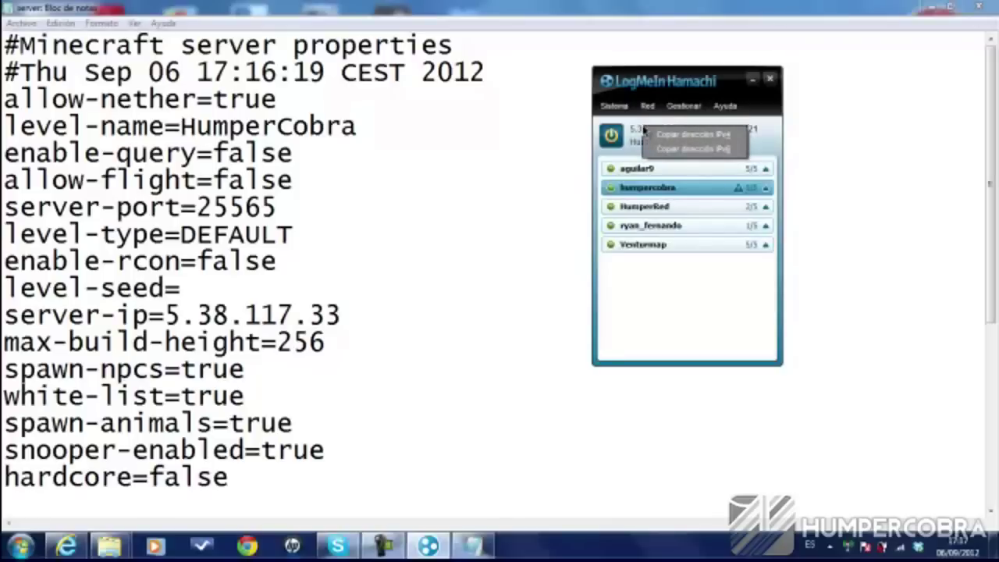
left_click(714, 139)
left_click(583, 11)
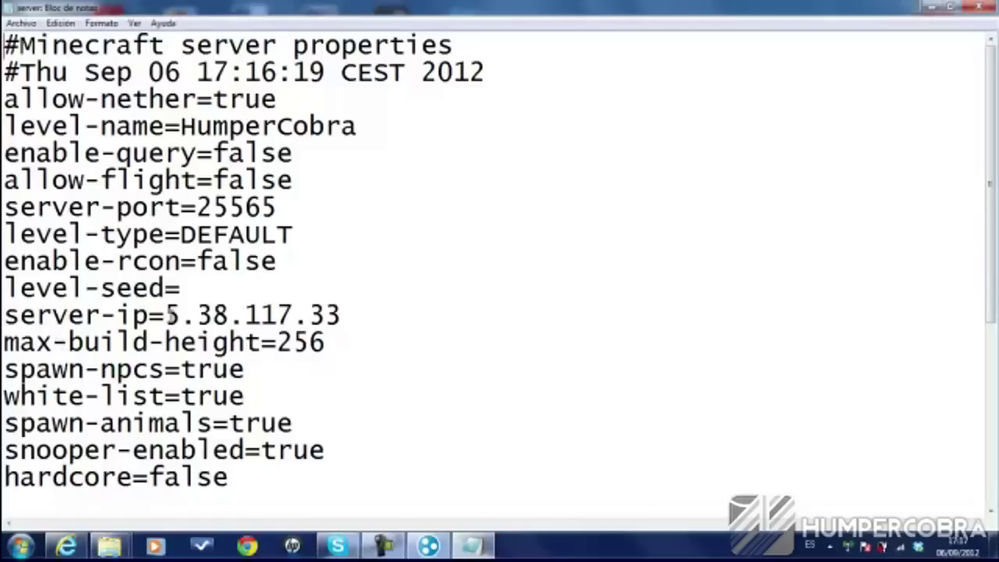
left_click_drag(166, 315, 352, 329)
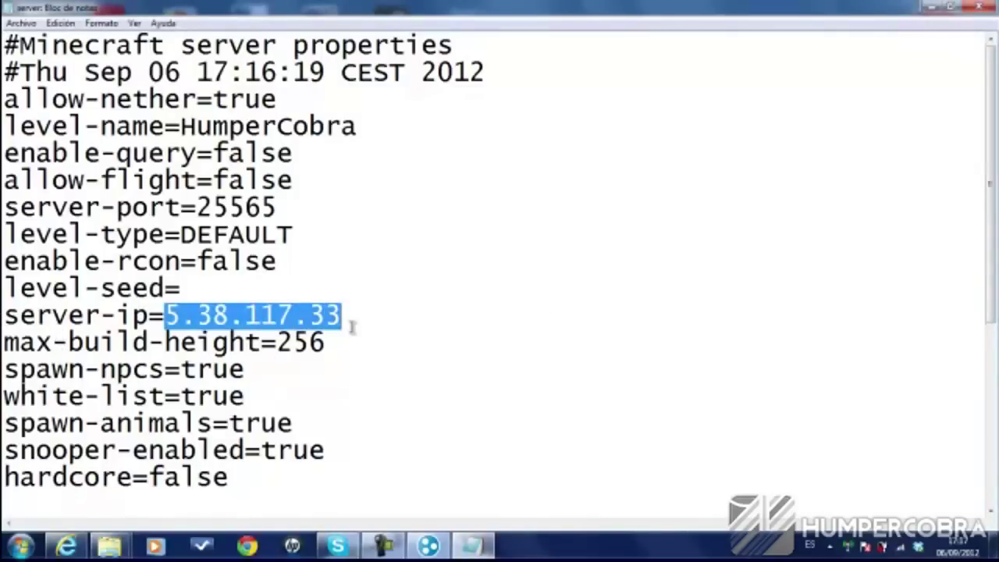
left_click(357, 318)
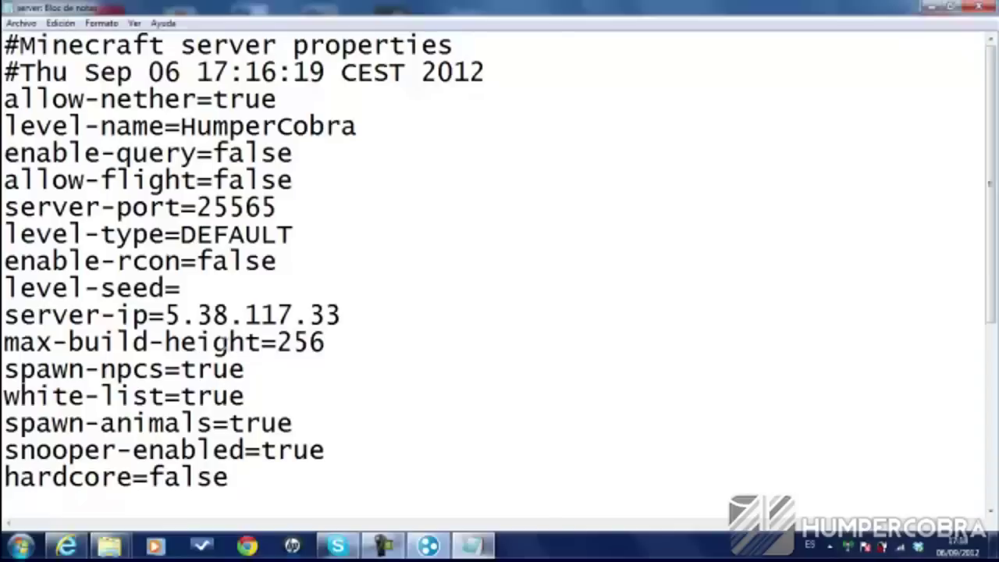
Examine the max-build-height and white-list values in the server properties.
left_click_drag(327, 342, 282, 349)
left_click(355, 342)
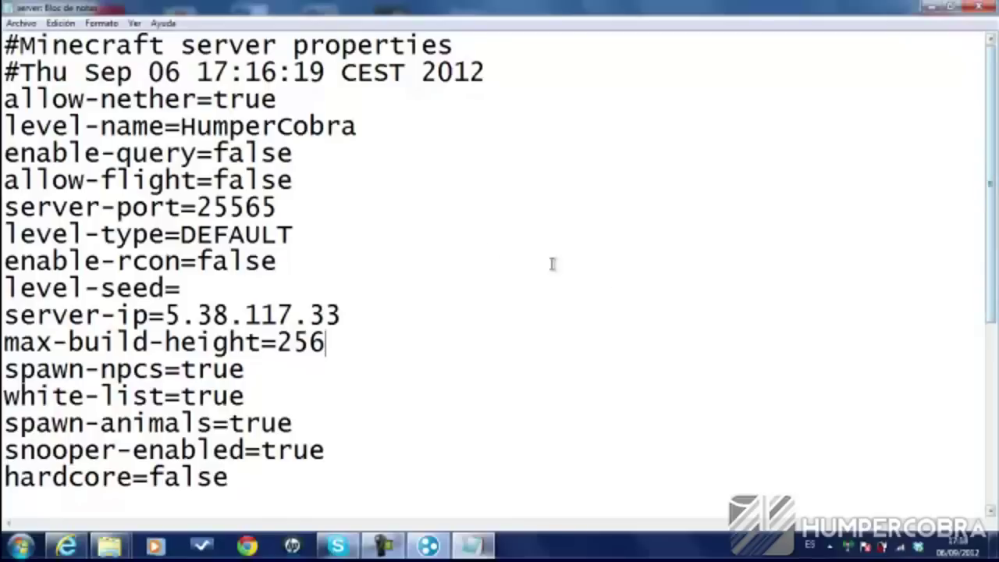
left_click_drag(990, 167, 987, 221)
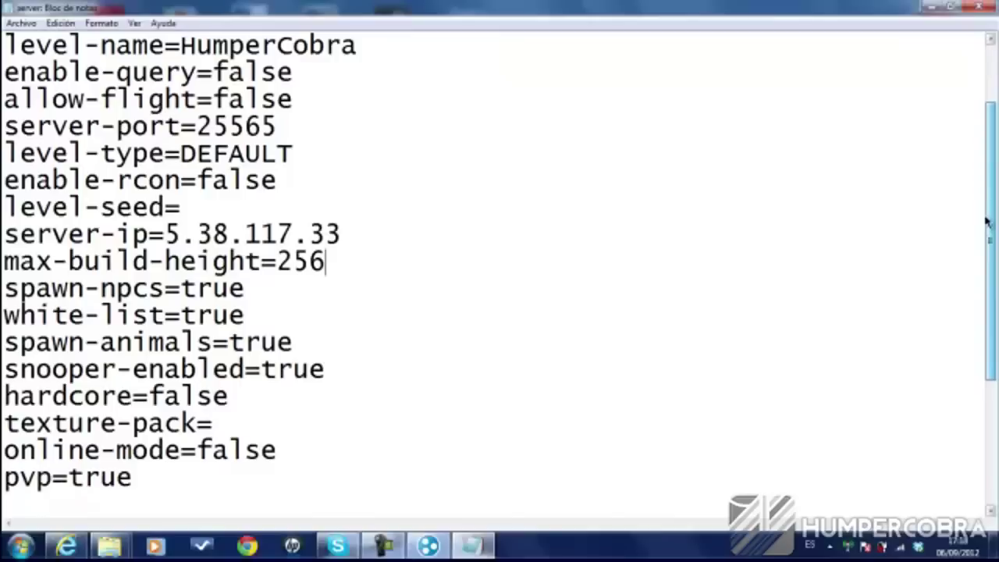
left_click_drag(245, 314, 183, 316)
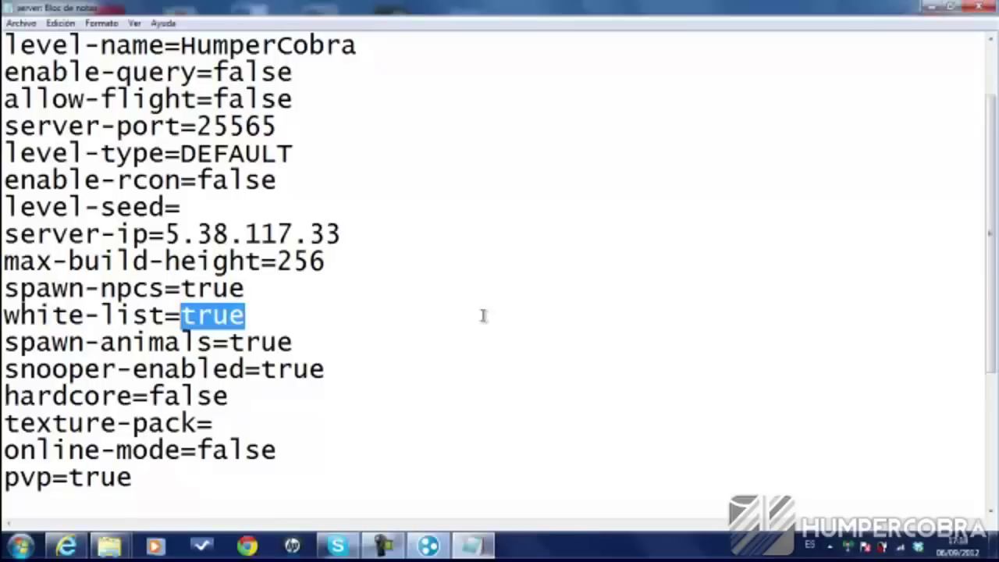
left_click(364, 317)
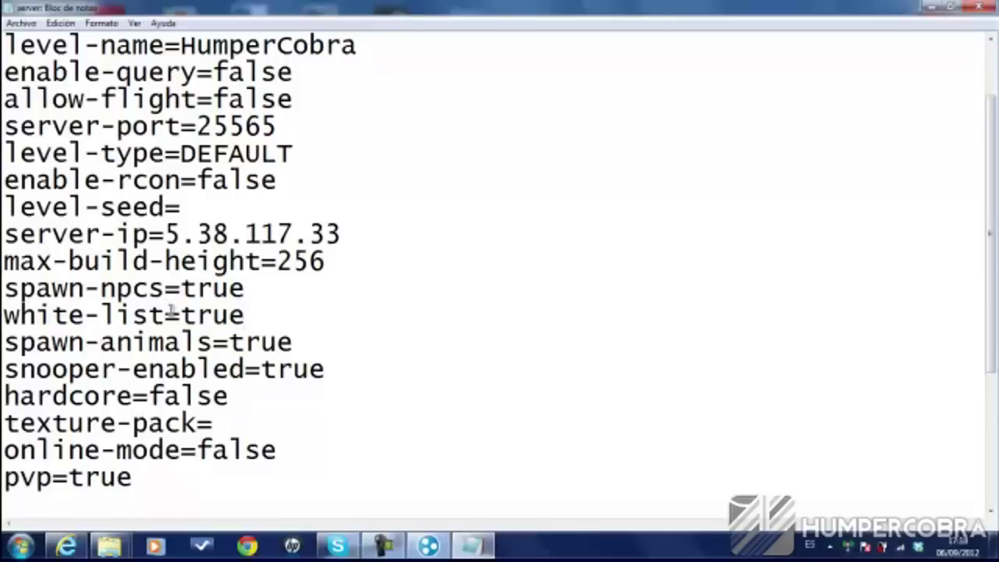
Try false as the white-list value and restore it to true.
left_click_drag(182, 313, 290, 309)
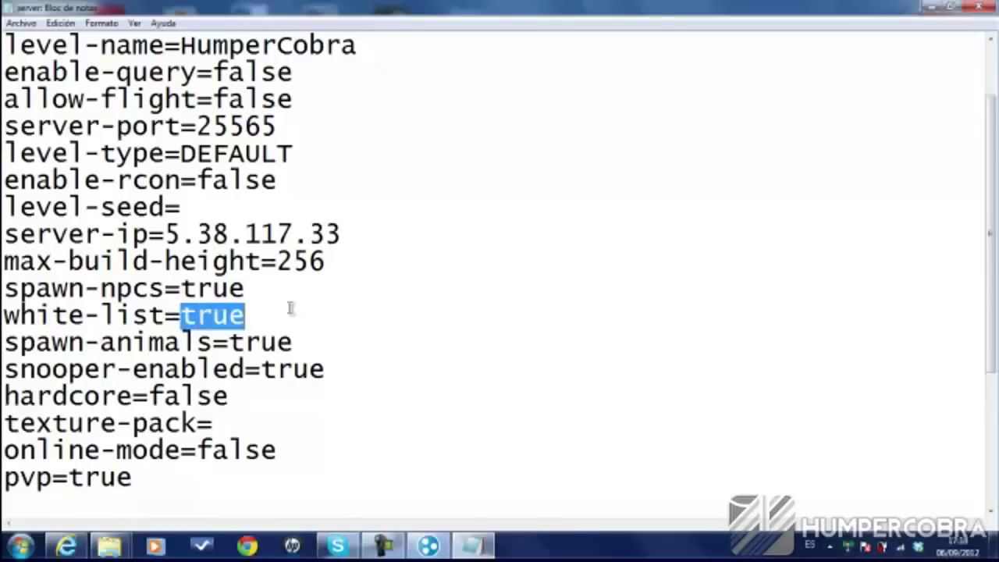
type("f")
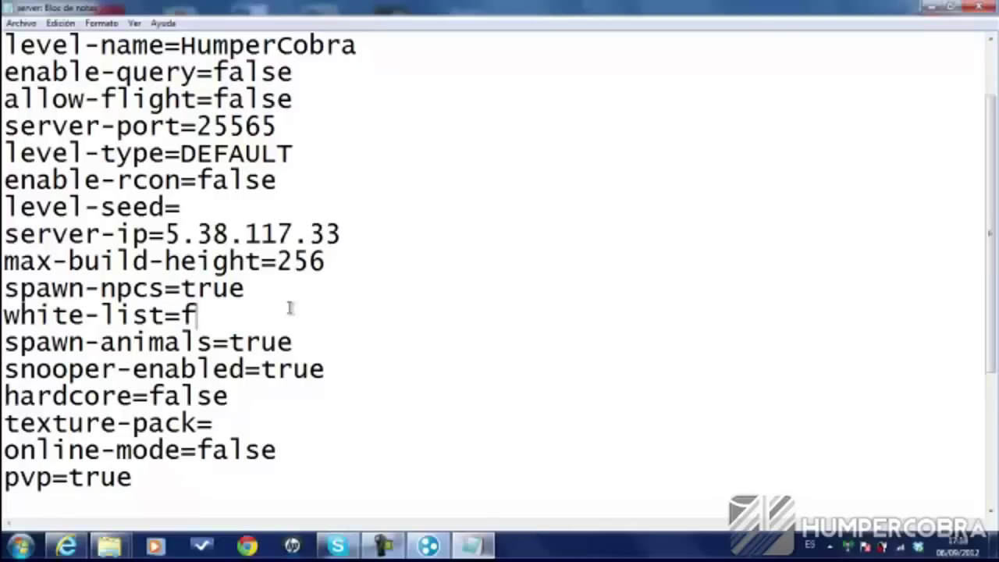
type("alse")
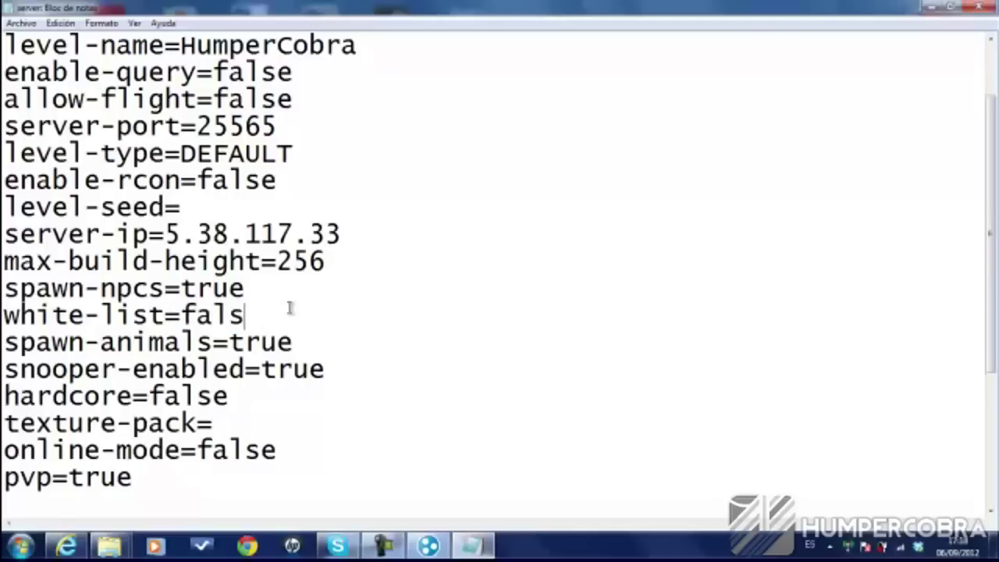
key("BackSpace")
key("BackSpace")
key("BackSpace")
key("BackSpace")
key("BackSpace")
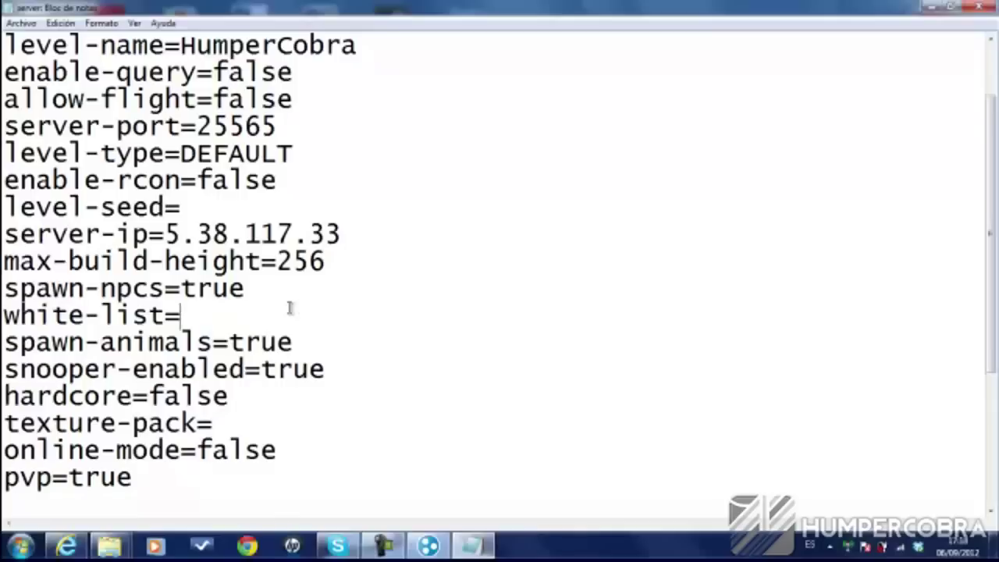
type("true")
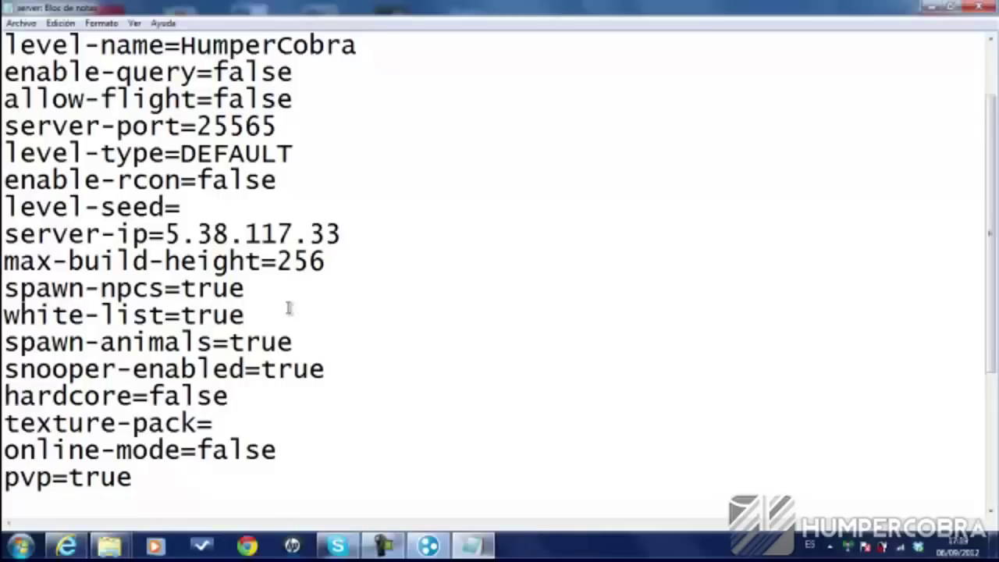
Examine the remaining server properties, including online-mode, difficulty, gamemode and spawn-monsters.
left_click(316, 339)
scroll(993, 237, "down", 1)
left_click_drag(994, 236, 993, 253)
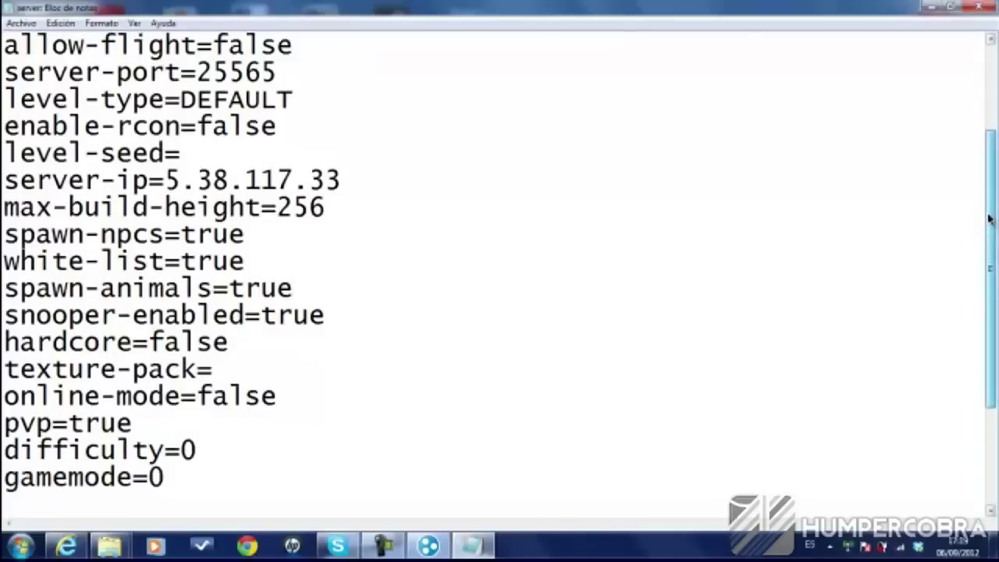
left_click_drag(990, 219, 990, 226)
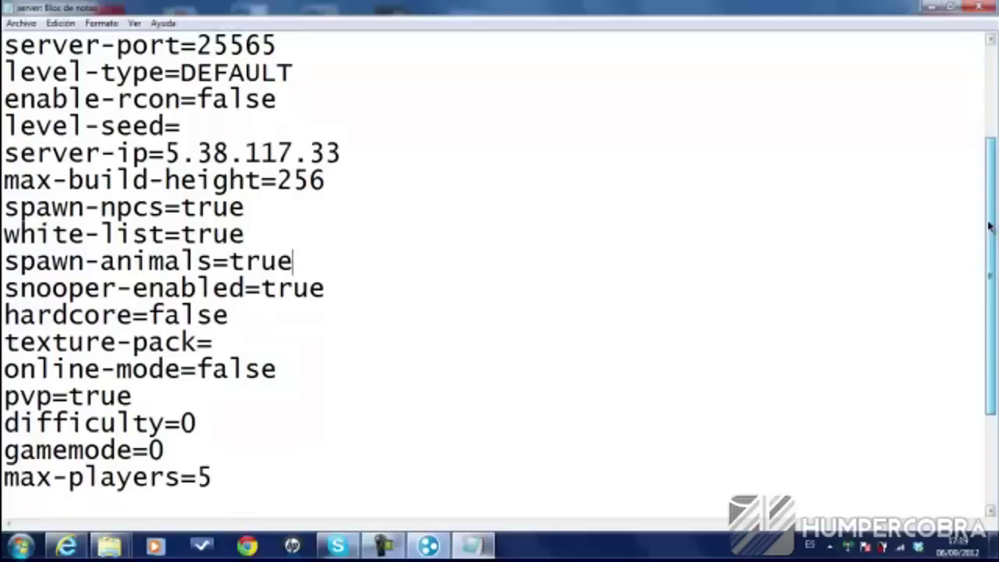
left_click_drag(989, 230, 988, 297)
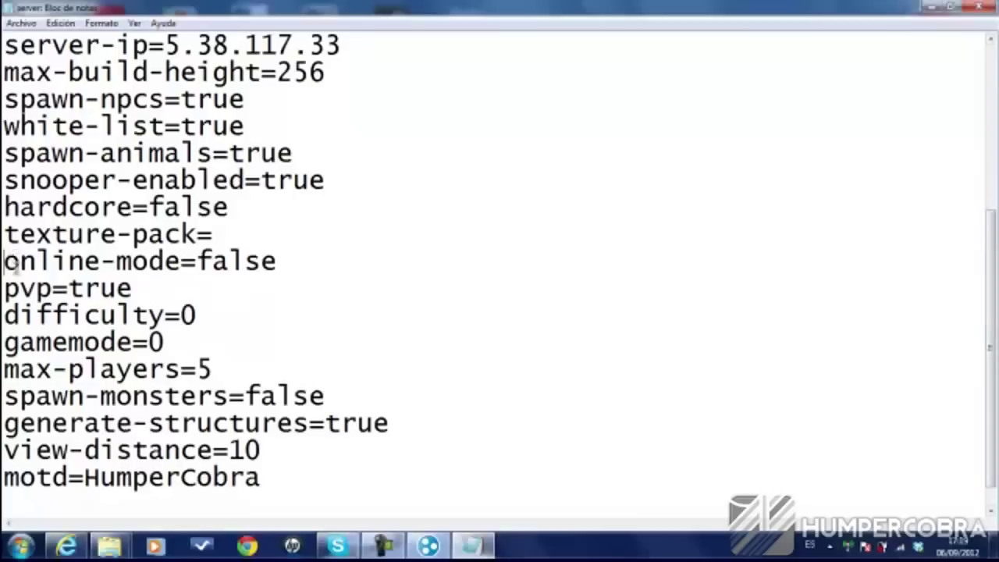
left_click_drag(6, 259, 271, 260)
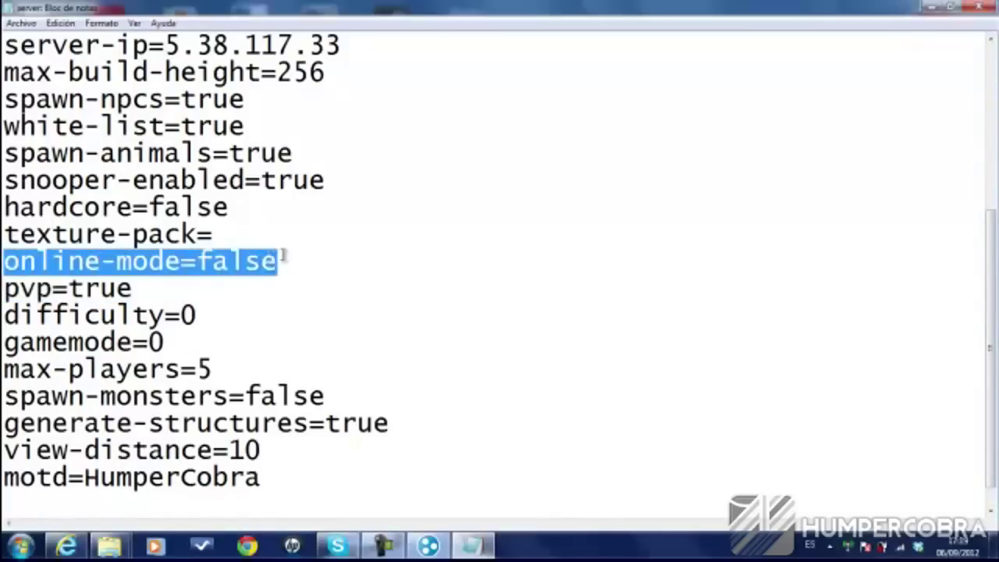
left_click(282, 258)
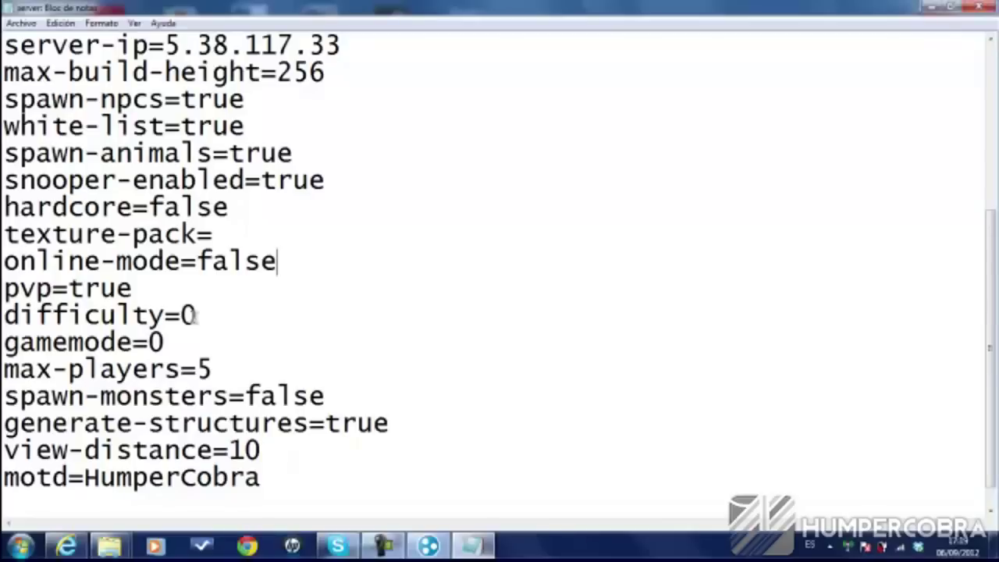
left_click(166, 341)
left_click_drag(328, 386, 291, 394)
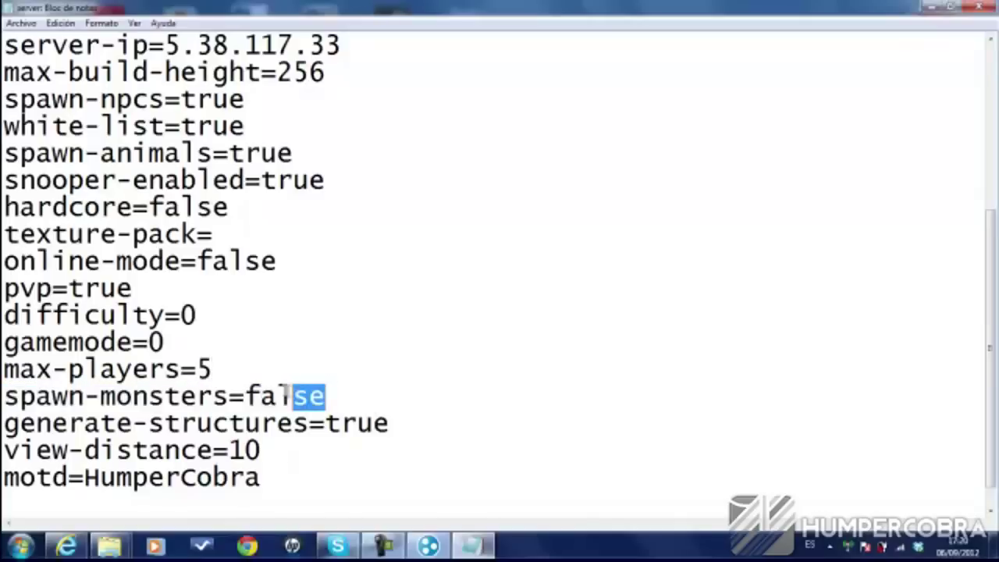
Examine the spawn-monsters, generate-structures, view-distance and motd values in the server properties.
left_click(321, 399)
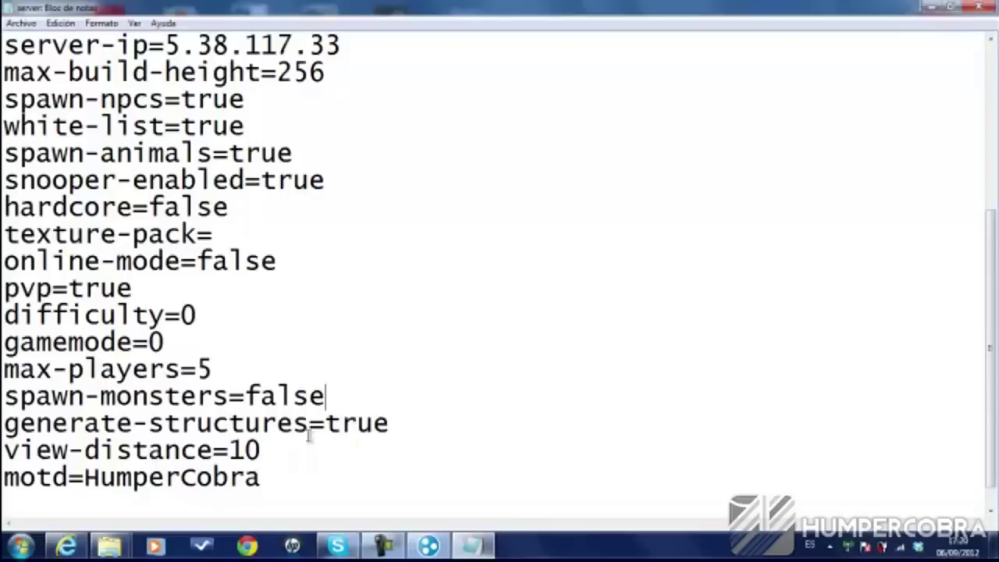
mouse_move(331, 423)
left_mouse_down()
mouse_move(396, 434)
mouse_move(333, 433)
left_mouse_up()
left_click_drag(313, 455, 52, 451)
left_click(292, 428)
left_click_drag(85, 478, 287, 504)
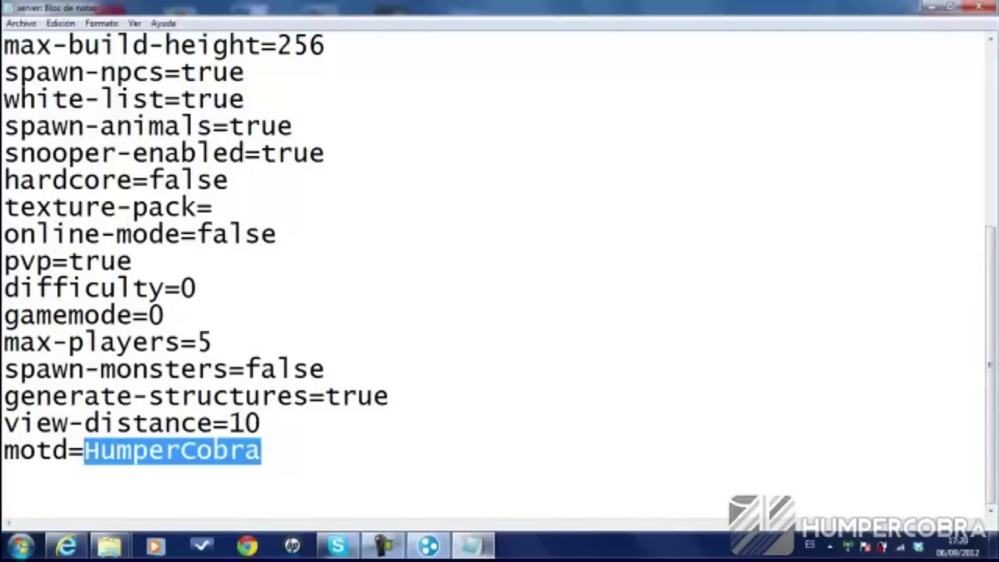
Close the server properties file without saving changes.
left_click(20, 23)
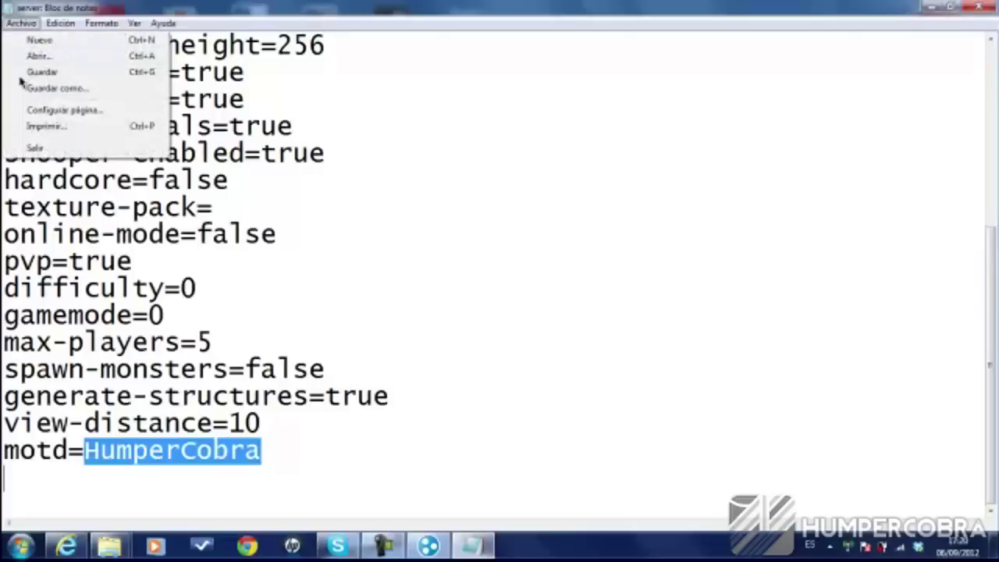
left_click(497, 148)
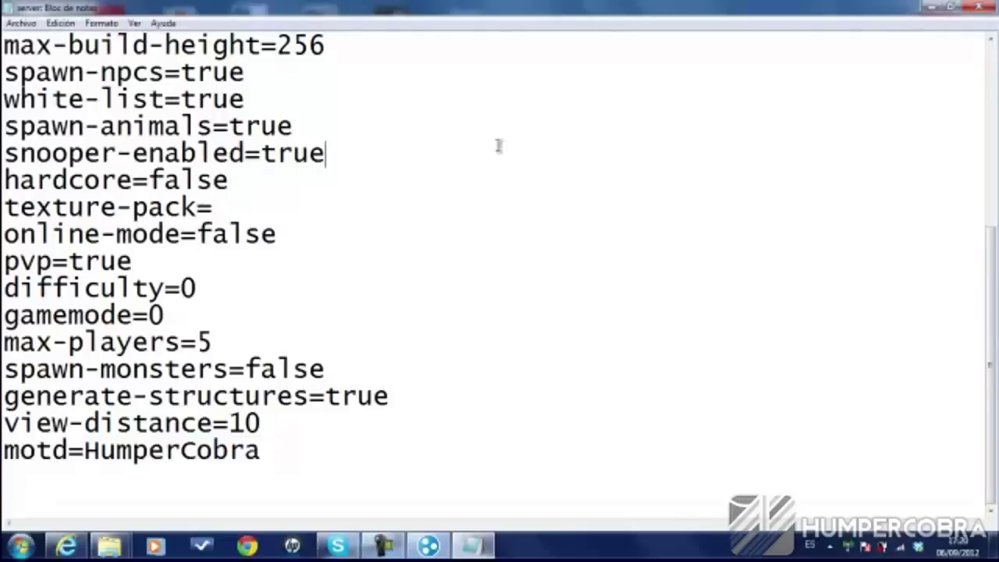
left_click(986, 6)
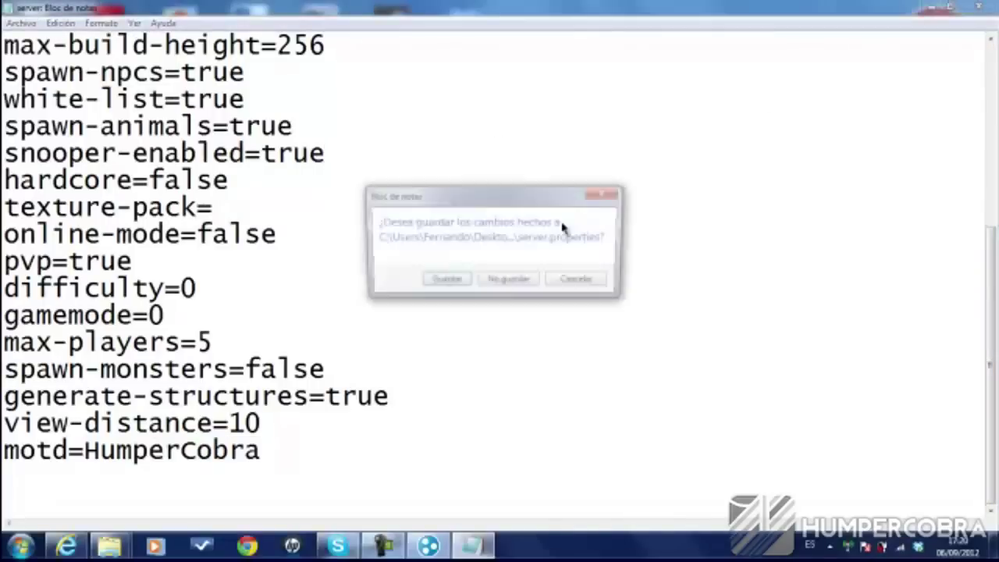
left_click(510, 282)
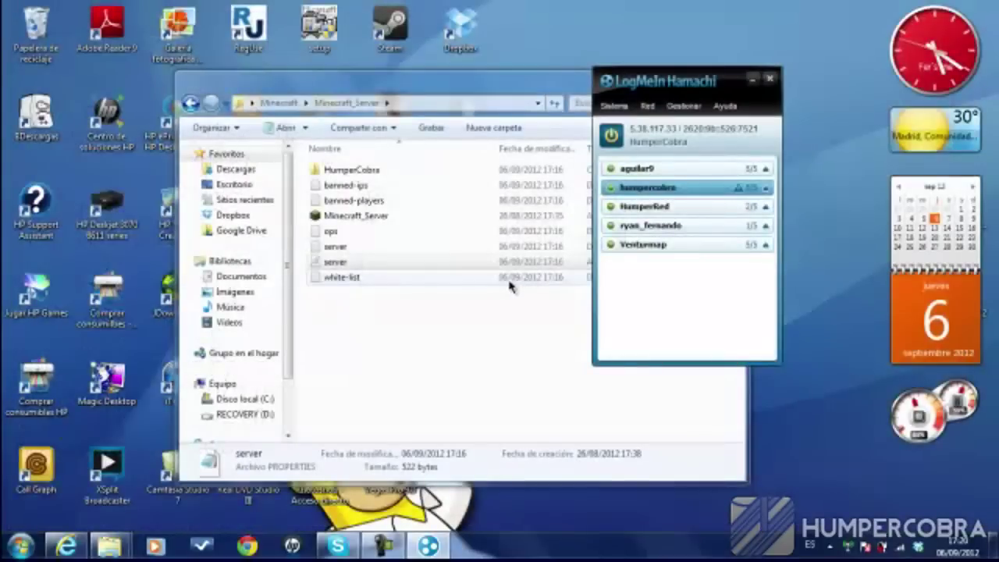
left_click(382, 547)
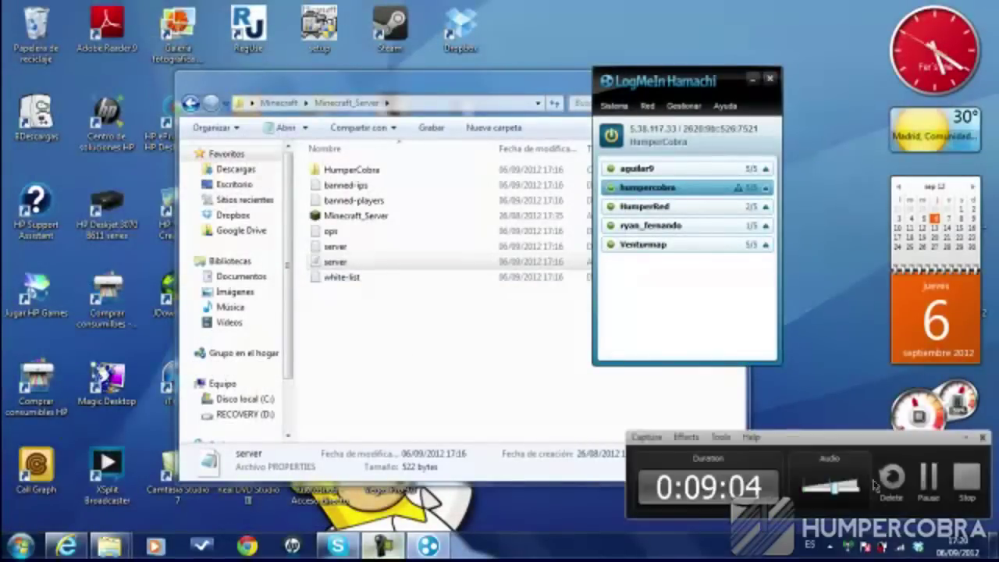
left_click(925, 480)
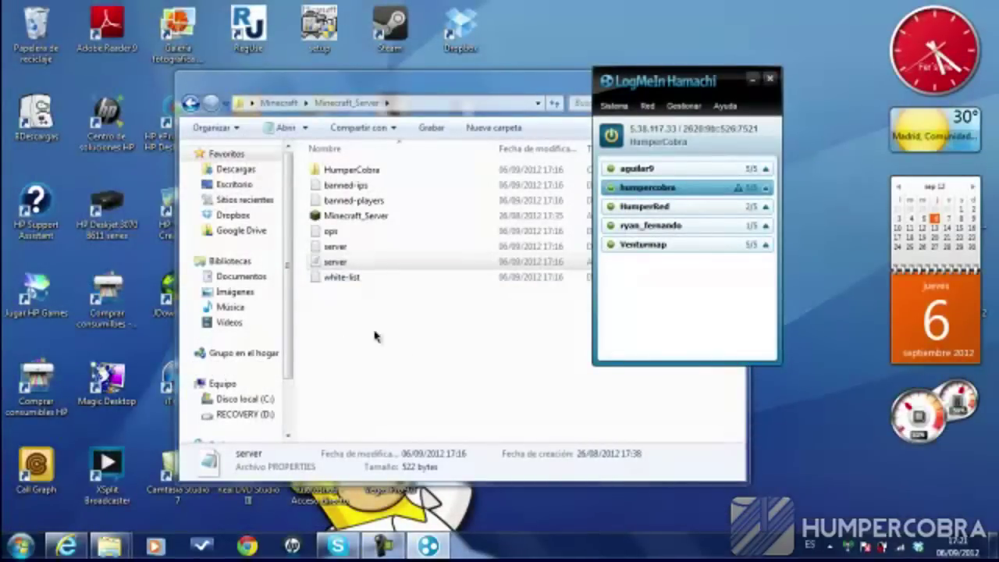
Open the white-list file from the Minecraft_Server folder, review the allowed player names, and close it.
left_click(455, 82)
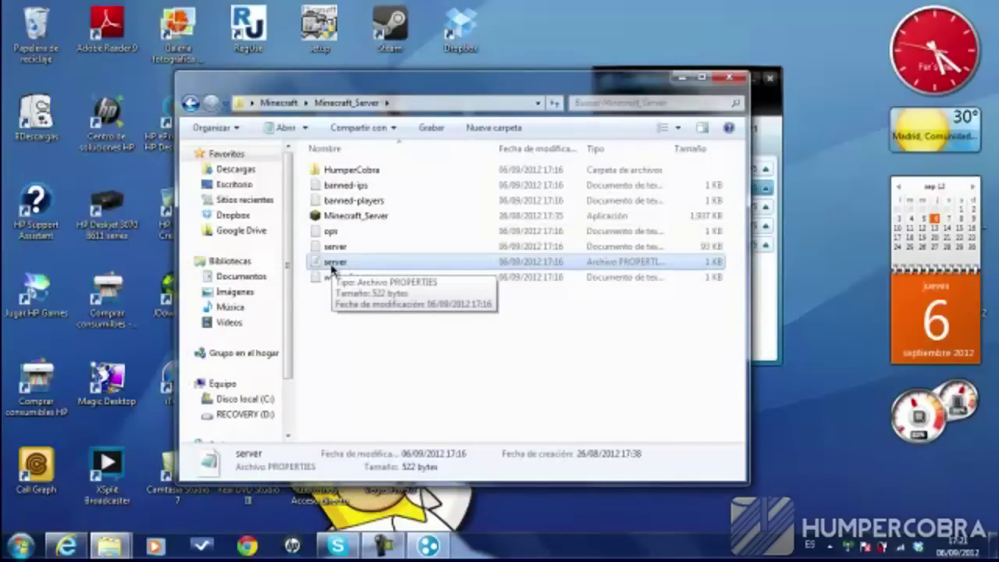
left_click(346, 300)
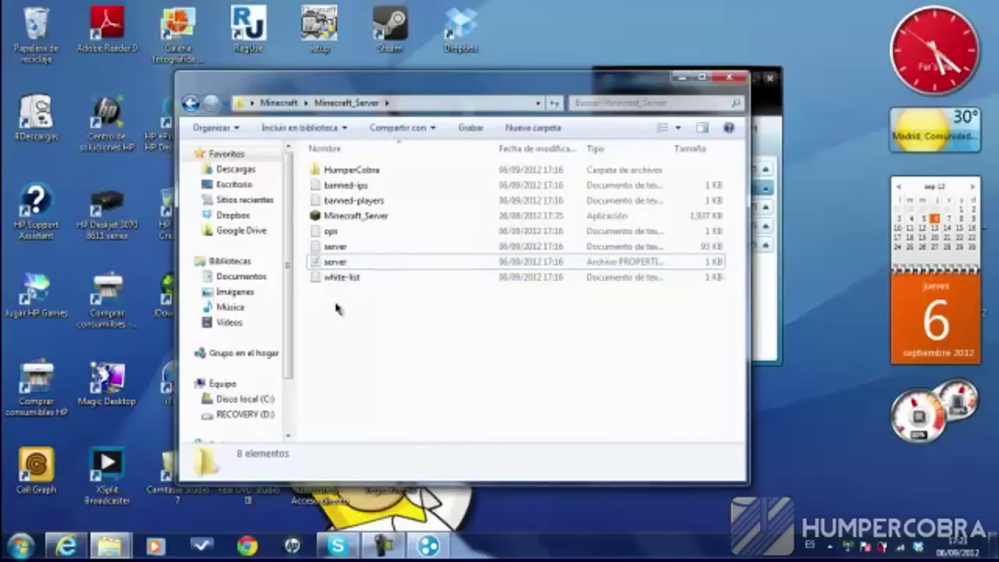
double_click(342, 278)
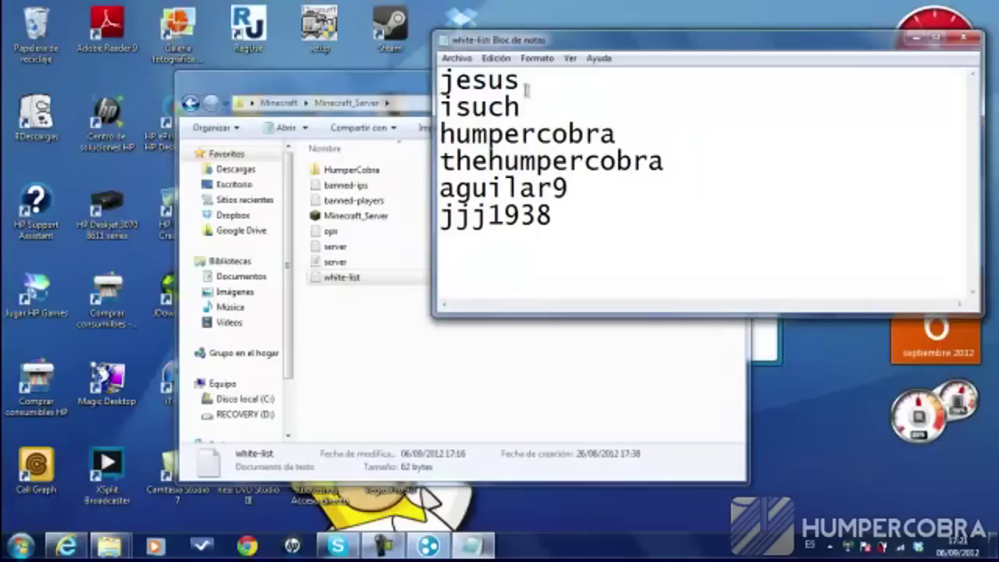
left_click_drag(687, 281, 394, 59)
left_click(661, 215)
left_click_drag(719, 231, 569, 161)
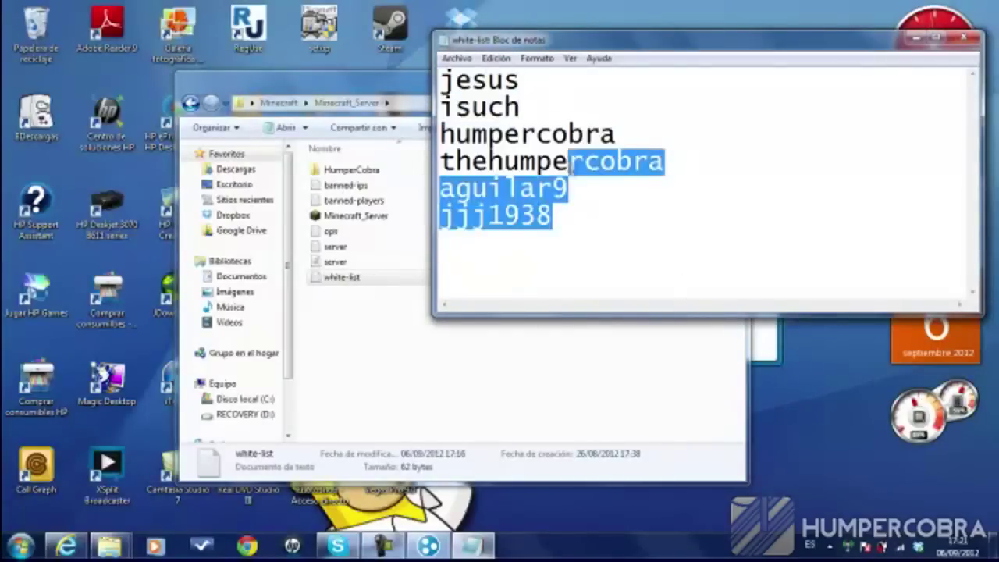
left_click(698, 257)
left_click(965, 38)
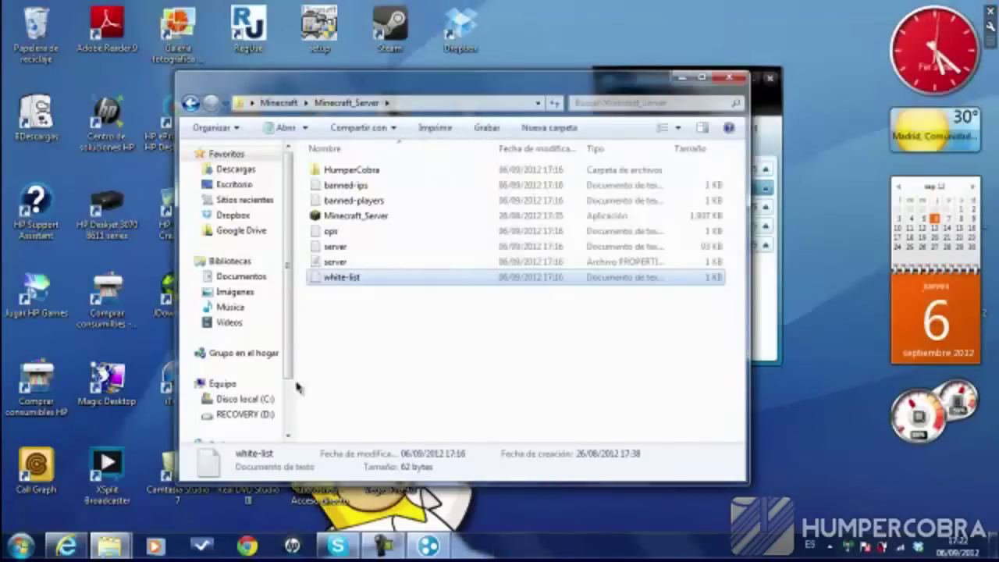
Open the ops file from the Minecraft_Server folder, review the operator names, and close it.
double_click(343, 231)
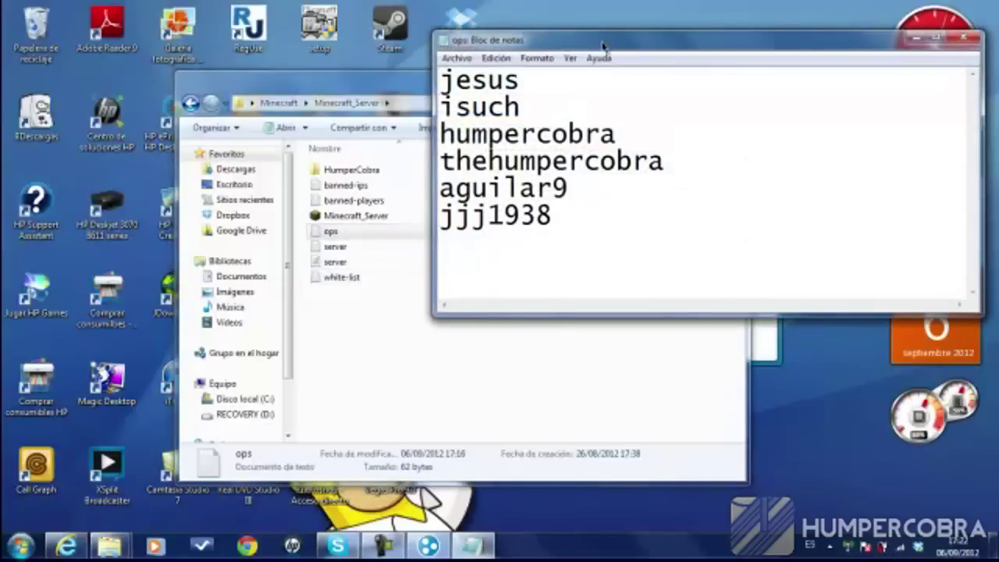
left_click_drag(596, 49, 411, 66)
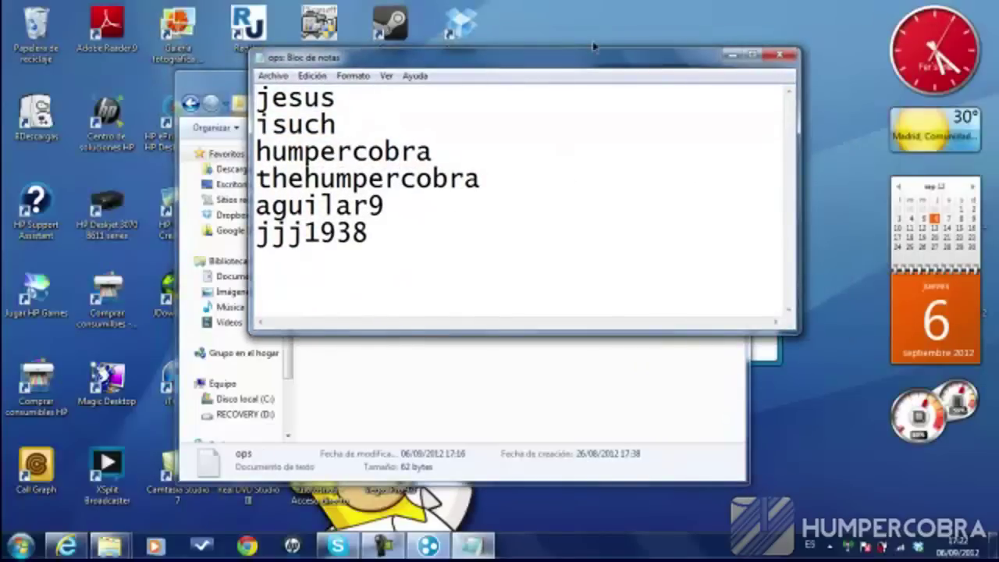
left_click_drag(526, 225, 606, 247)
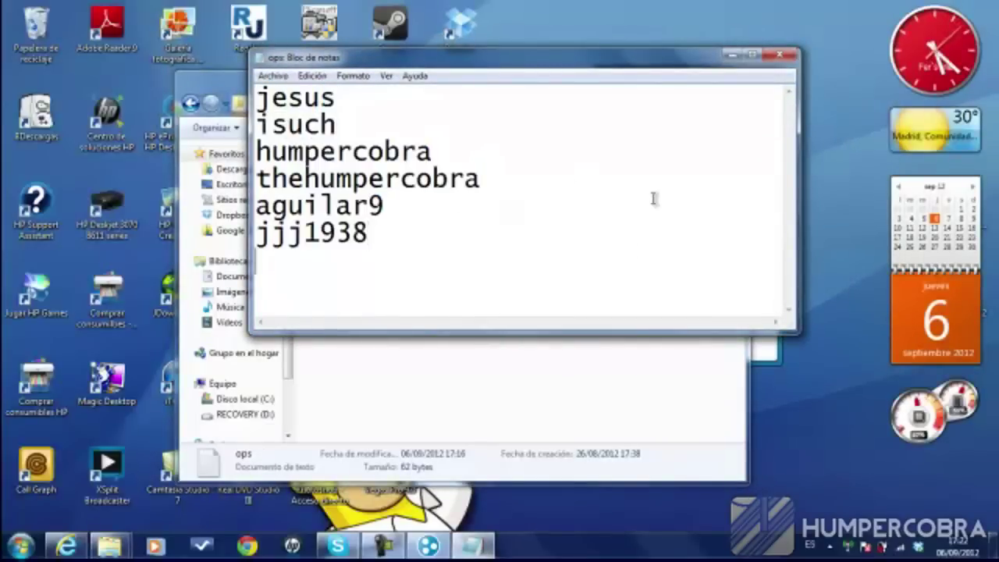
left_click(779, 55)
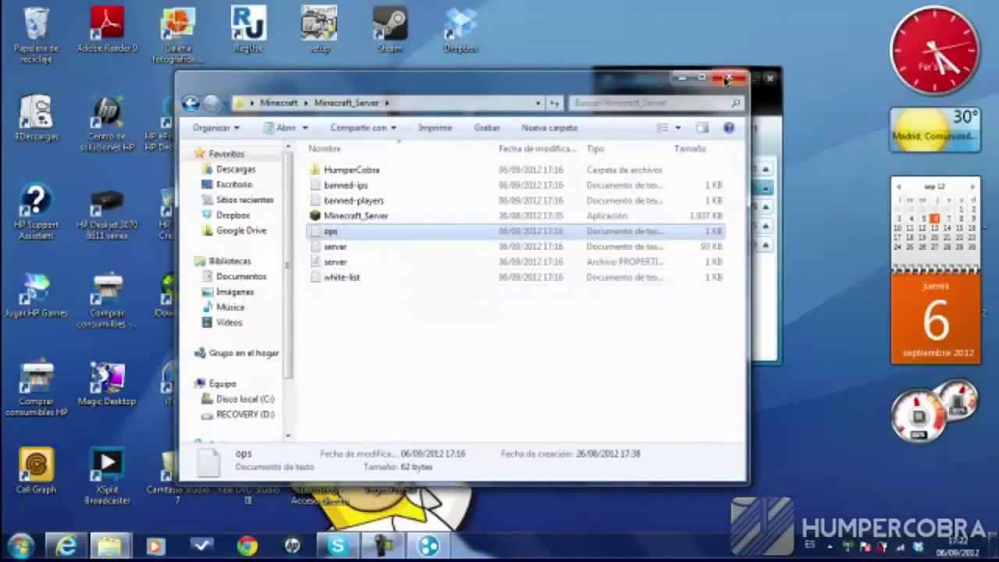
left_click(372, 317)
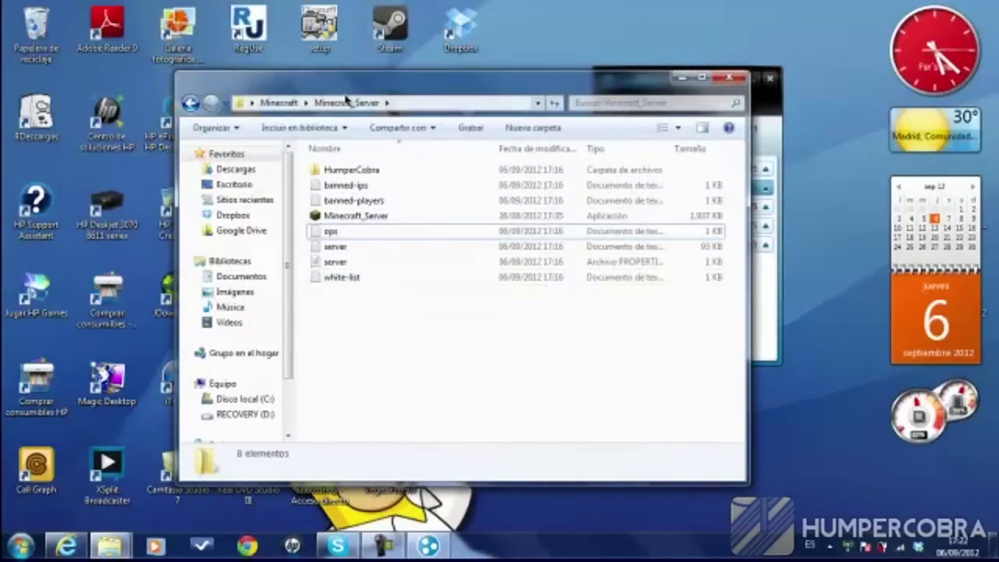
Look through the contents of the HumperCobra world folder and return to the Minecraft_Server folder.
left_click(379, 169)
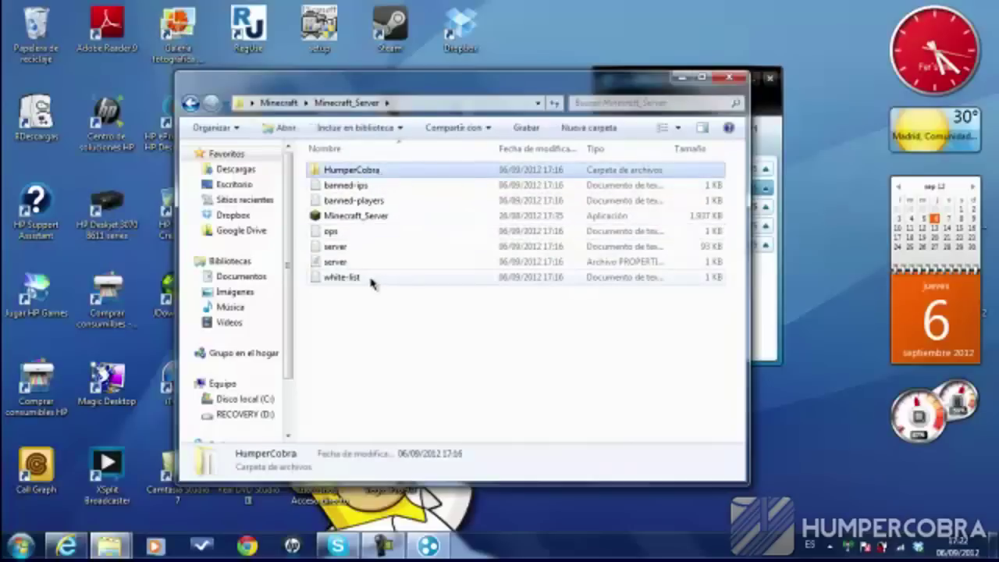
double_click(352, 172)
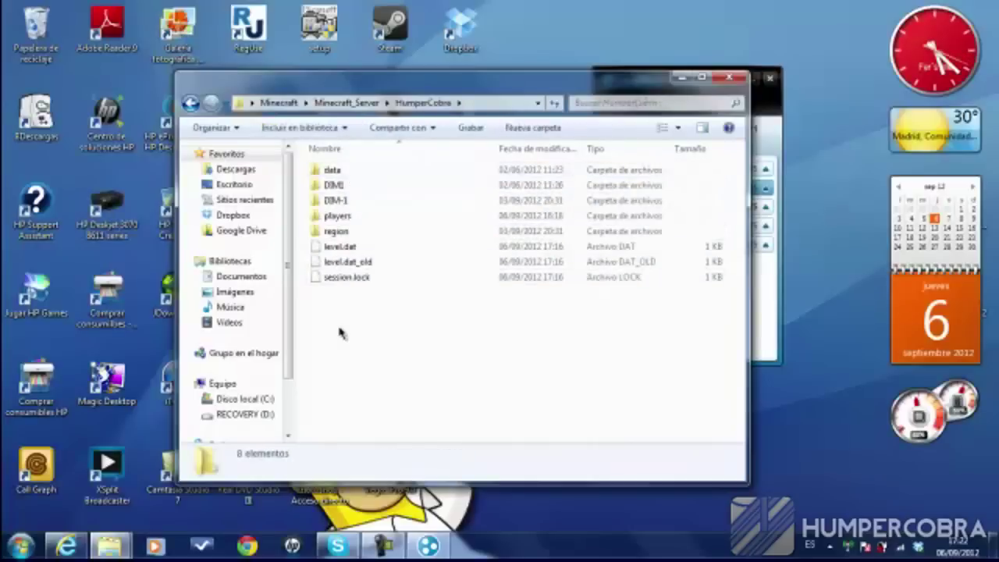
mouse_move(340, 328)
left_mouse_down()
mouse_move(343, 178)
mouse_move(346, 321)
left_mouse_up()
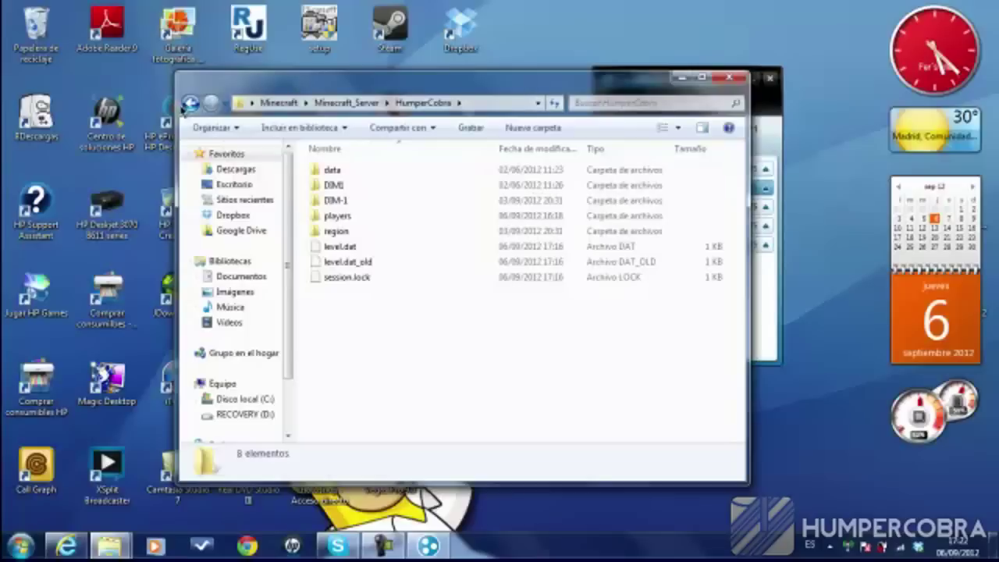
left_click(190, 104)
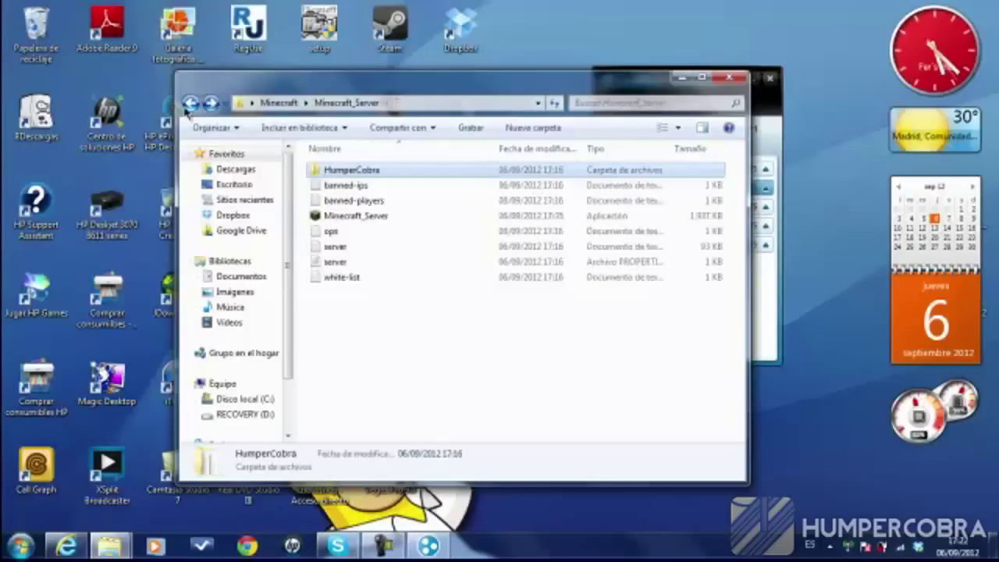
Start the Minecraft_Server application, allow it to run, and clear the server and folder windows off the desktop.
left_click(382, 220)
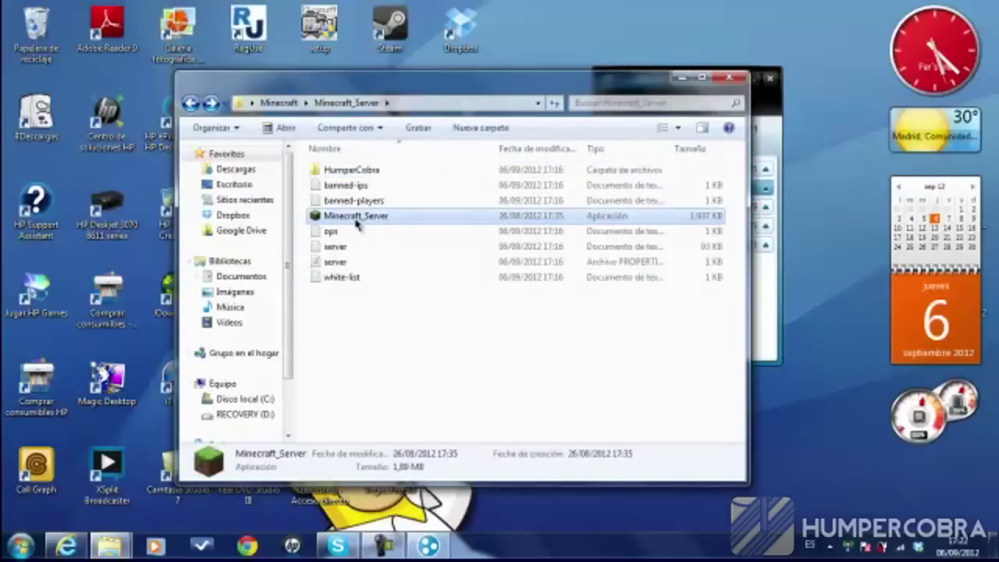
double_click(316, 217)
left_click(547, 286)
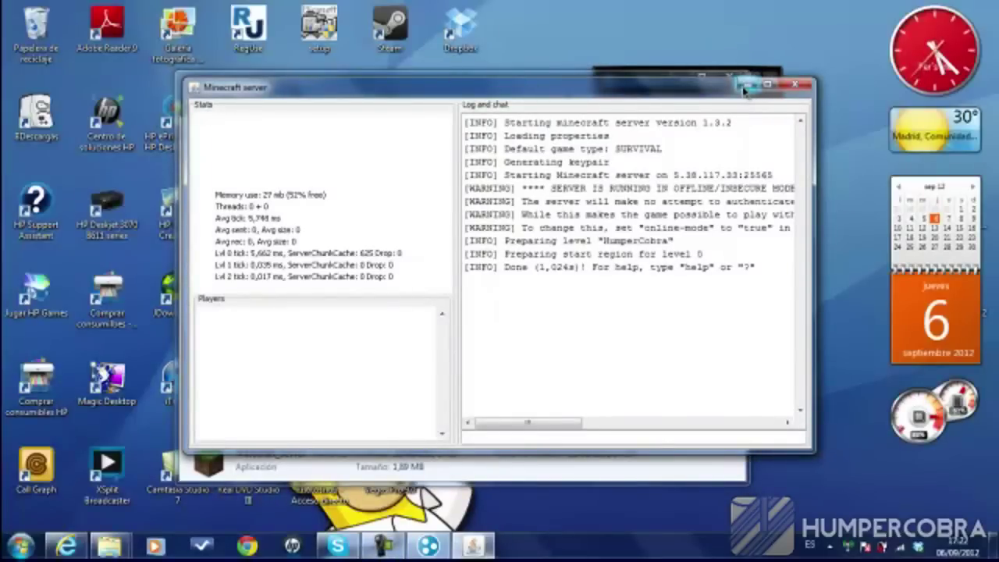
left_click(748, 84)
left_click(729, 79)
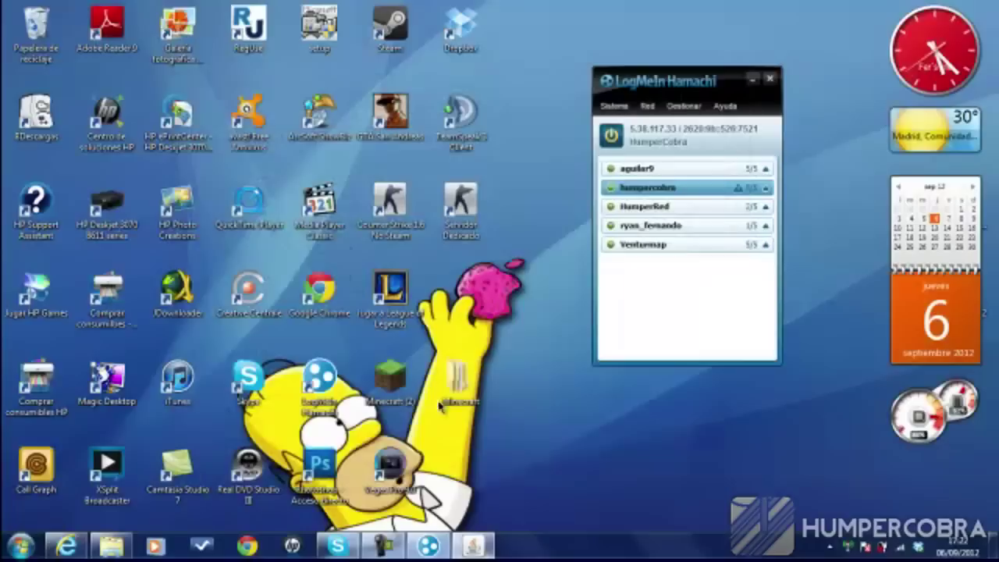
Launch Minecraft (2) from the desktop, allow it to run, and maximize the launcher window.
double_click(408, 401)
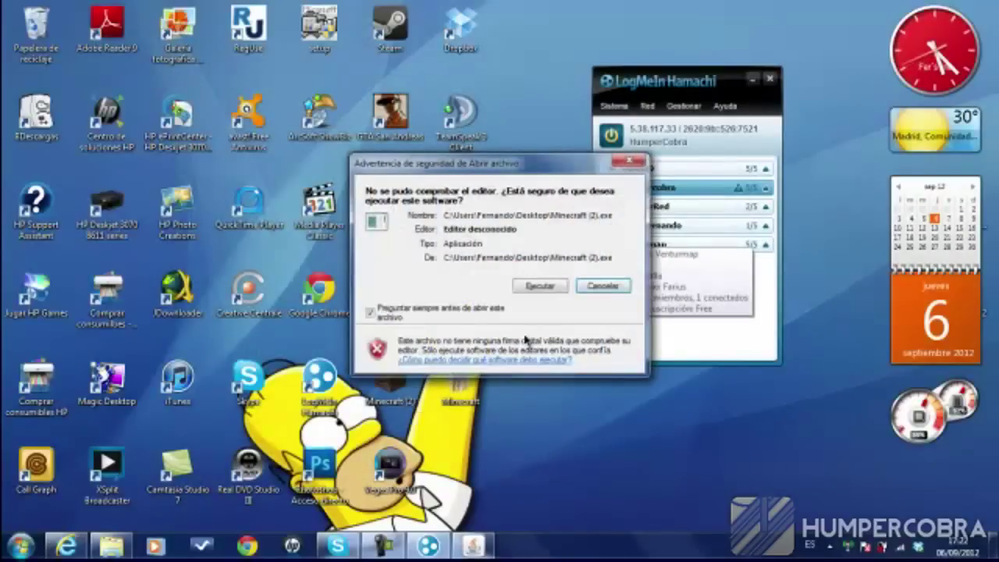
left_click(538, 288)
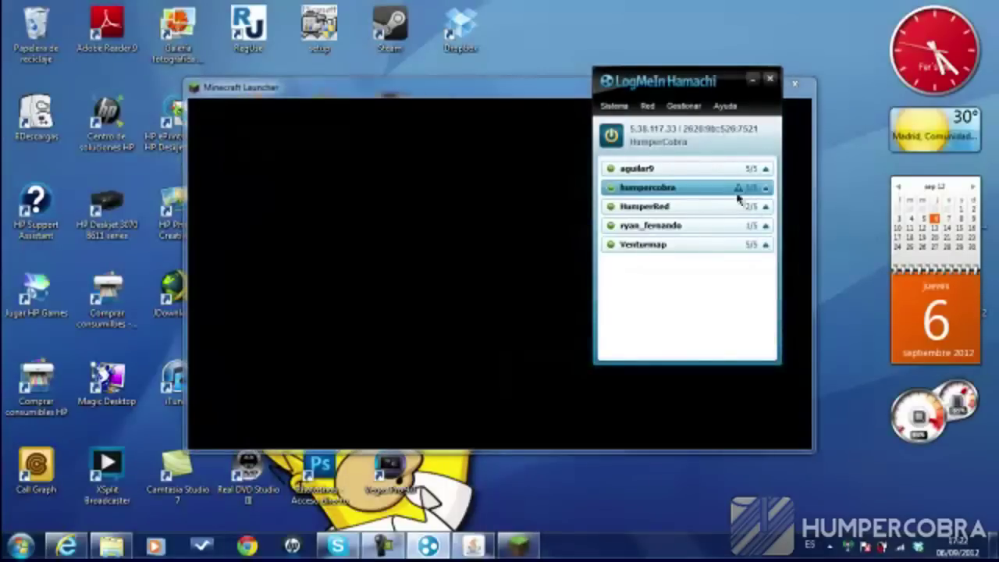
left_click(538, 91)
double_click(537, 91)
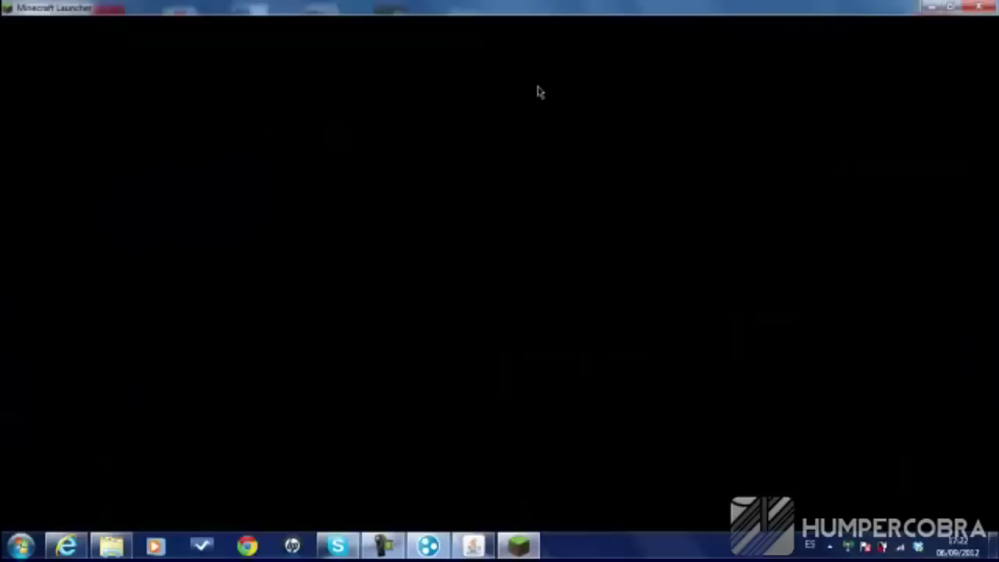
Check the Minecraft server window and log in to the Minecraft launcher with the remembered account.
left_click(487, 551)
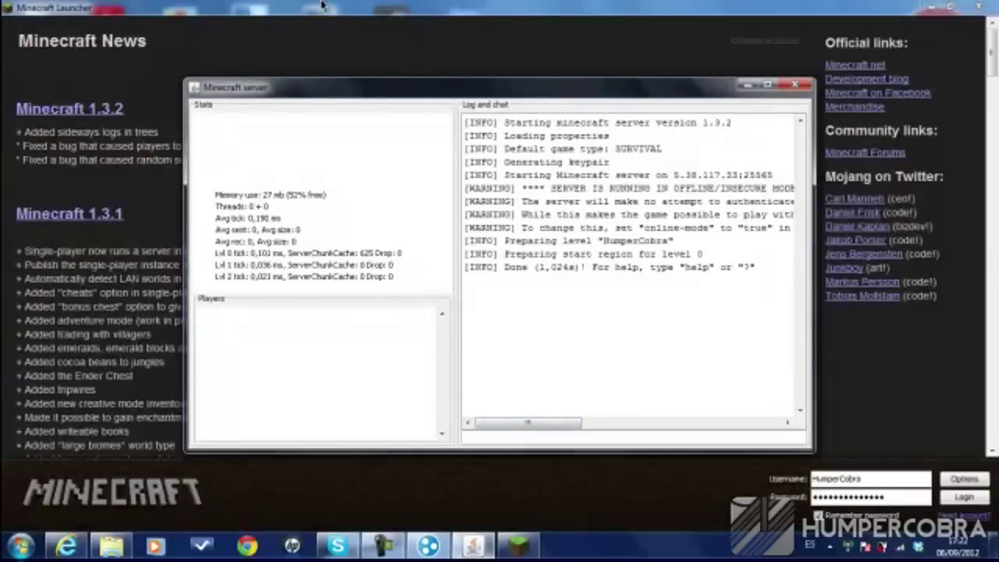
left_click(519, 6)
left_click(965, 496)
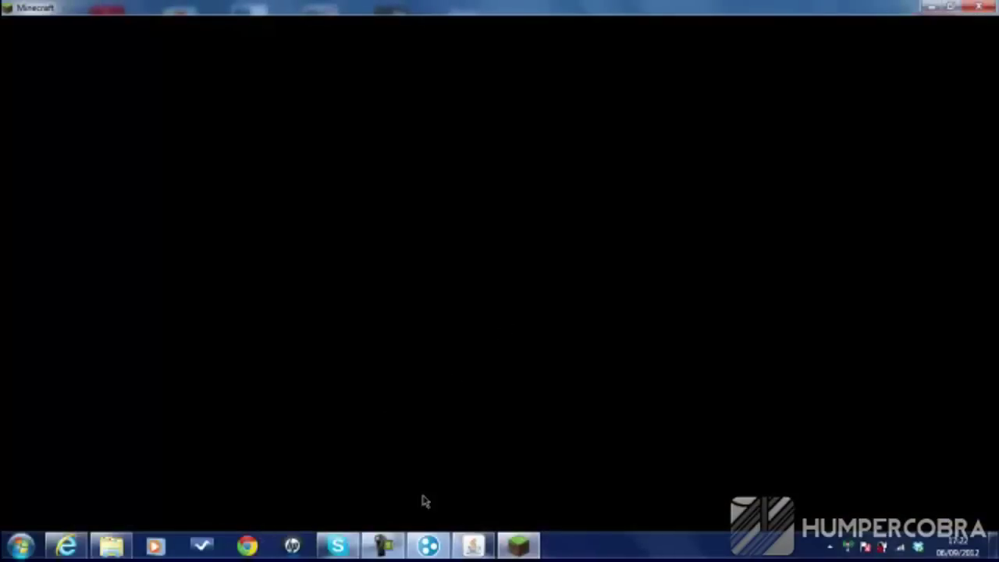
Switch to Hamachi and copy this computer's IPv4 address.
left_click(427, 545)
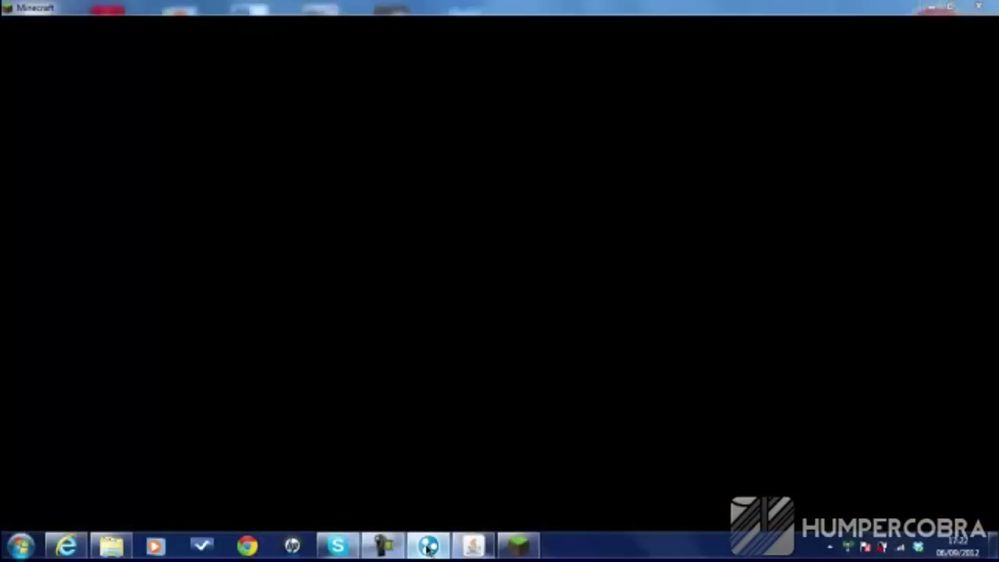
left_click(648, 135)
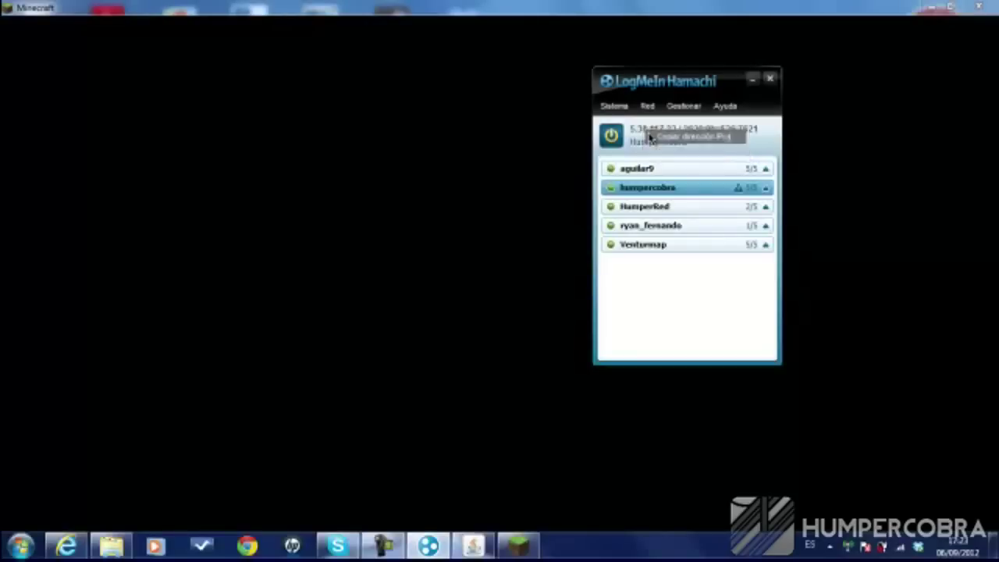
left_click(660, 136)
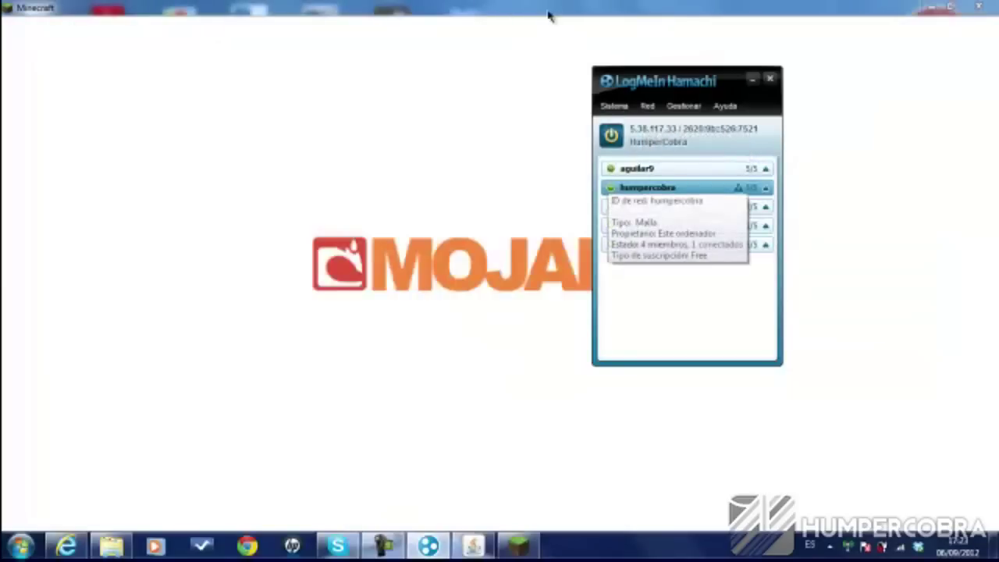
Return to Minecraft and open the multiplayer server list.
left_click(424, 79)
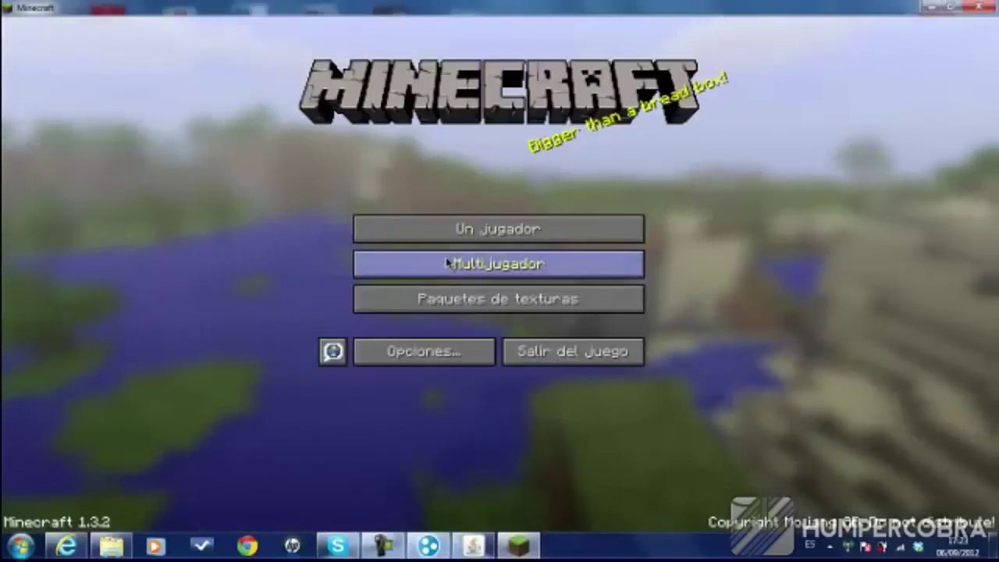
left_click(391, 264)
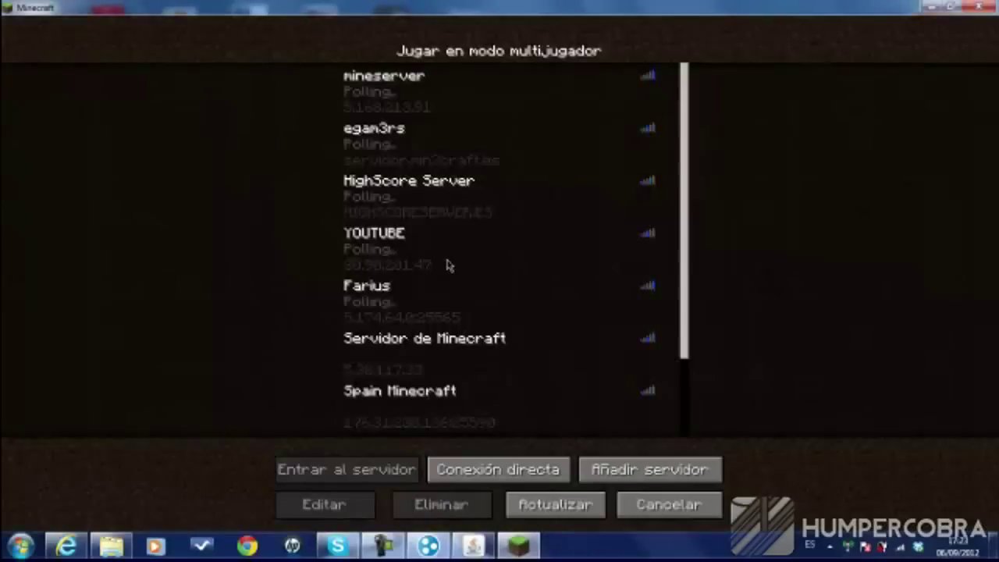
Start adding a multiplayer server entry and fill in the server address 5.38.117.33.
left_click(647, 473)
left_click(422, 201)
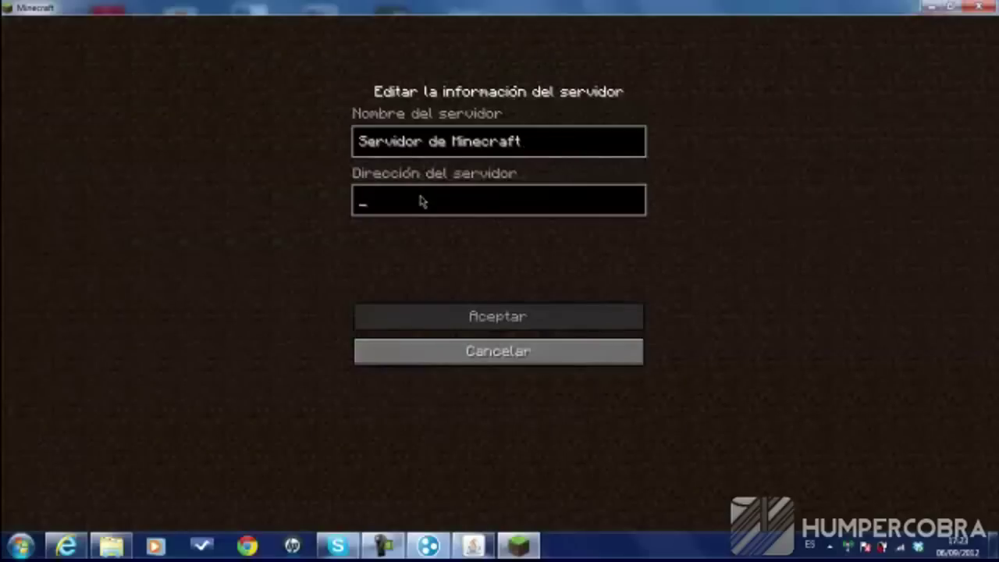
type("5.38.117.33")
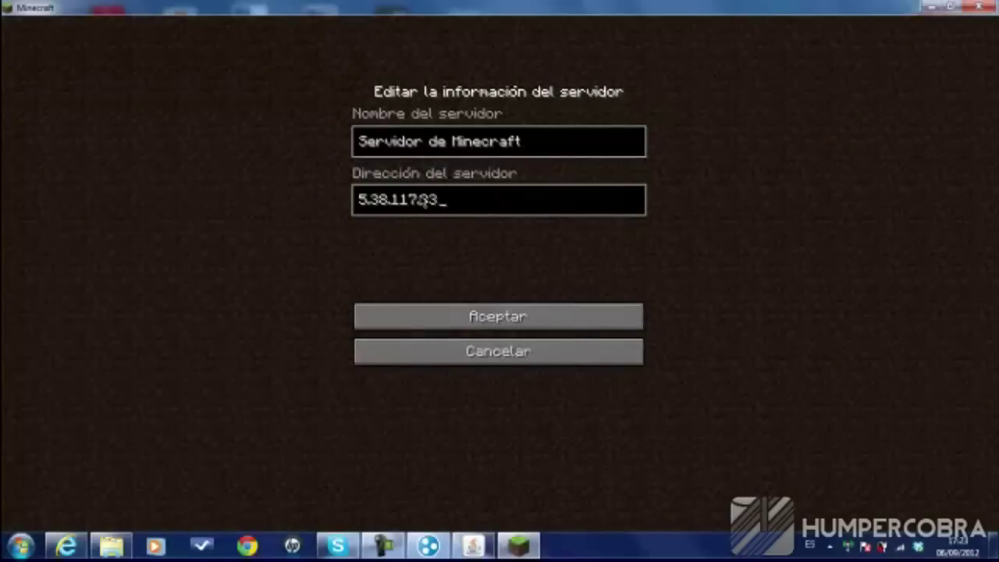
Close the Minecraft client and the Minecraft server window, and minimize Hamachi.
left_click(978, 6)
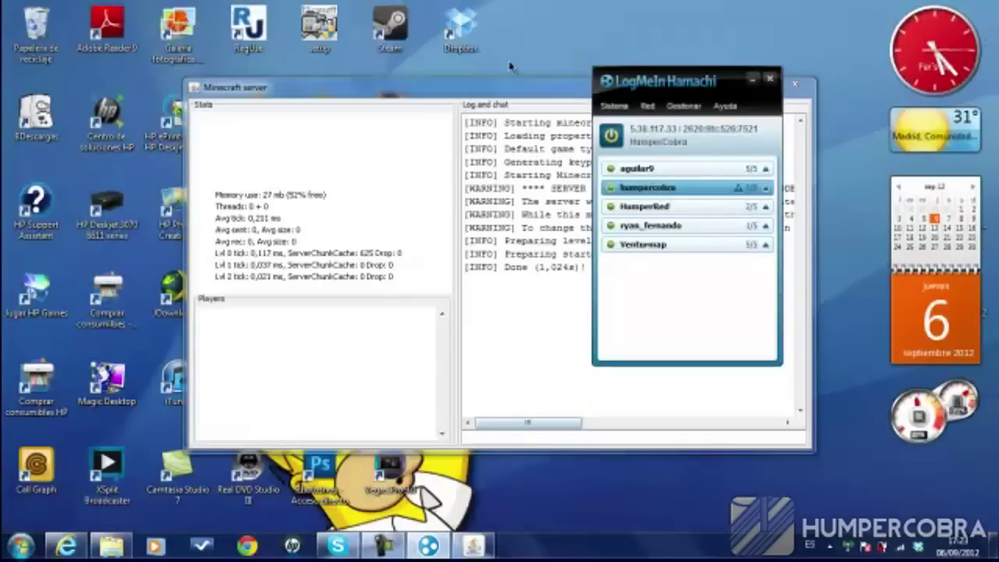
left_click(524, 92)
left_click(795, 85)
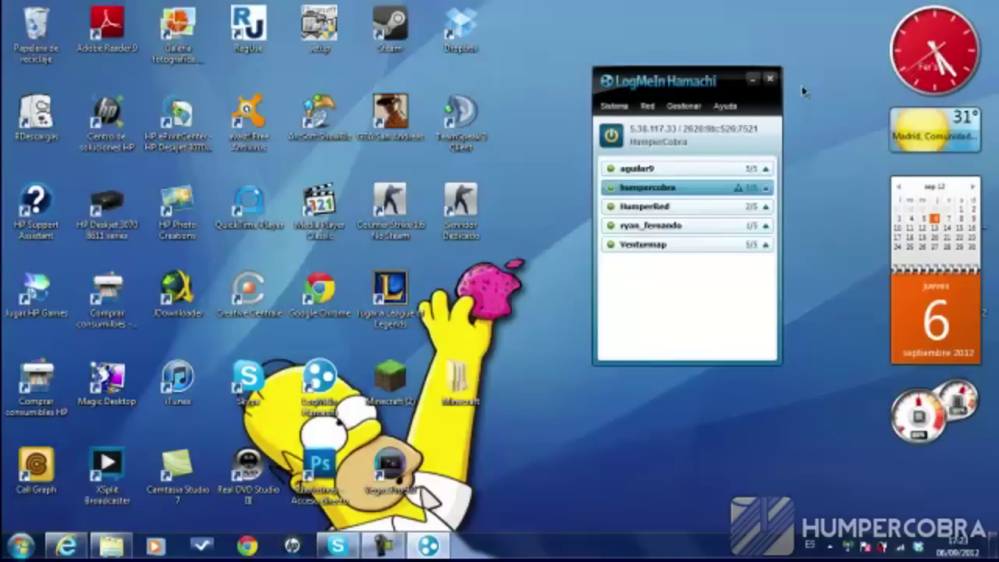
left_click(750, 83)
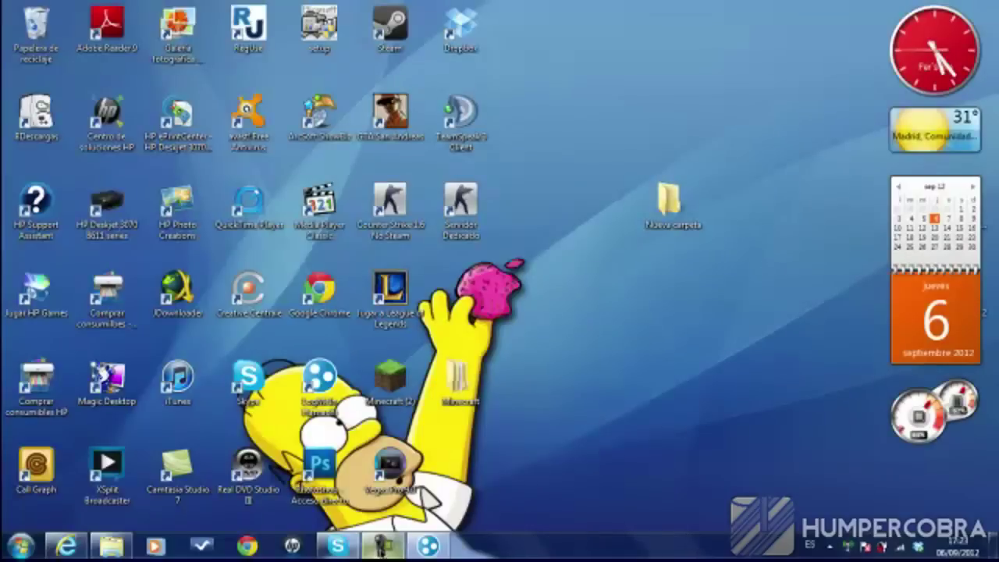
left_click(383, 545)
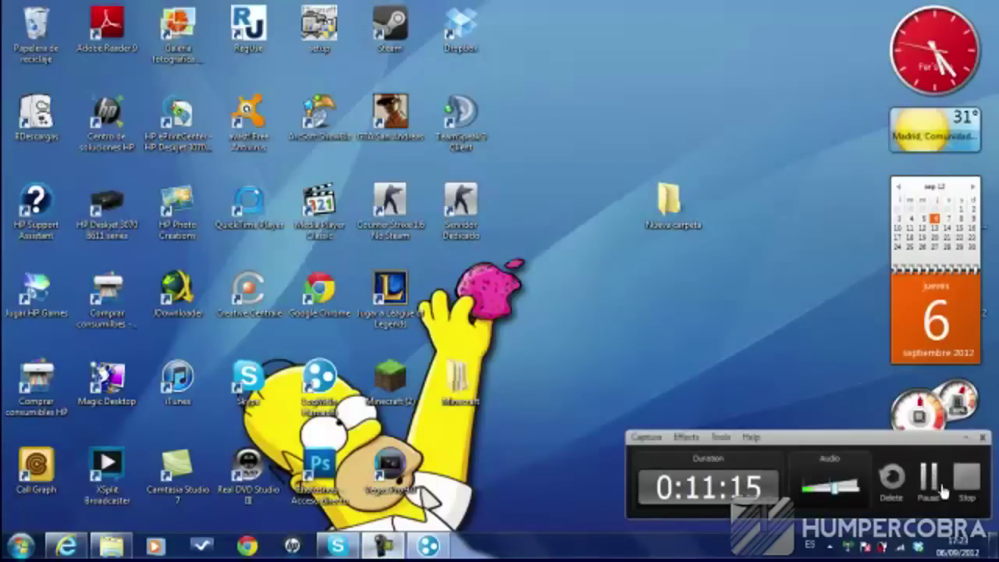
left_click(968, 479)
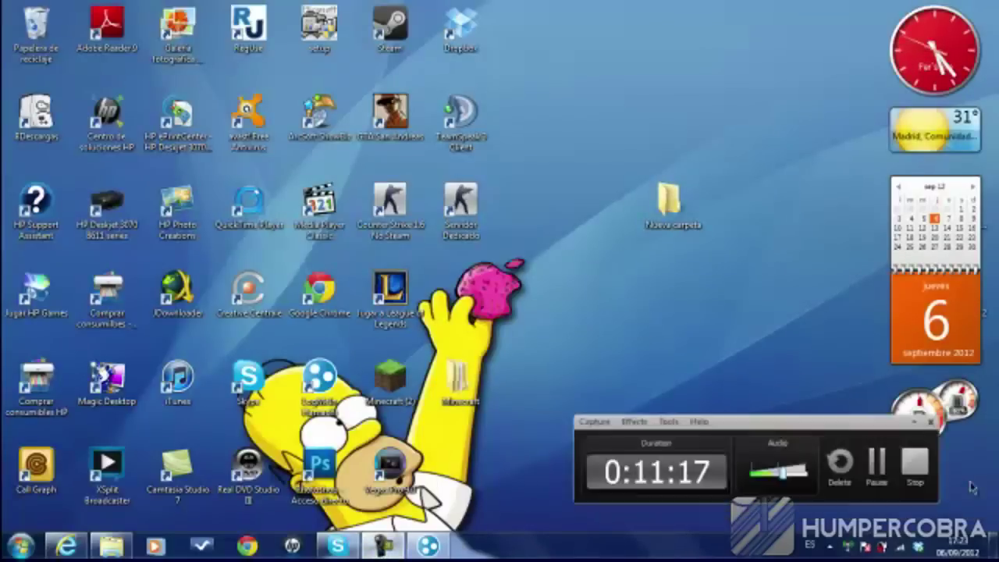